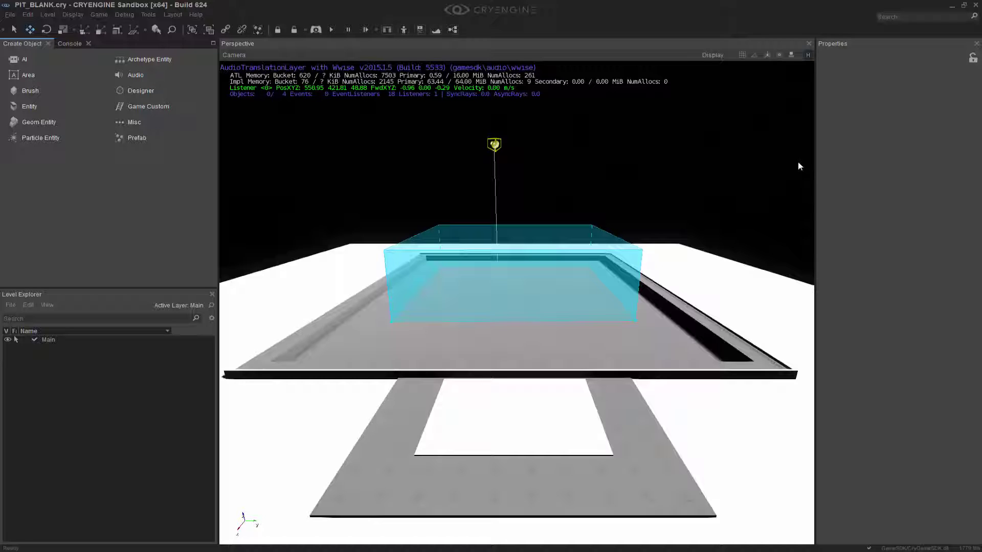
Enable snapping to geometry and place a new box area on the pit floor inside the existing large area
{"action": "middle_click_drag", "start_coordinate": [720, 233], "coordinate": [720, 184]}
{"action": "right_click_drag", "start_coordinate": [720, 233], "coordinate": [721, 249]}
{"action": "left_click", "coordinate": [789, 55]}
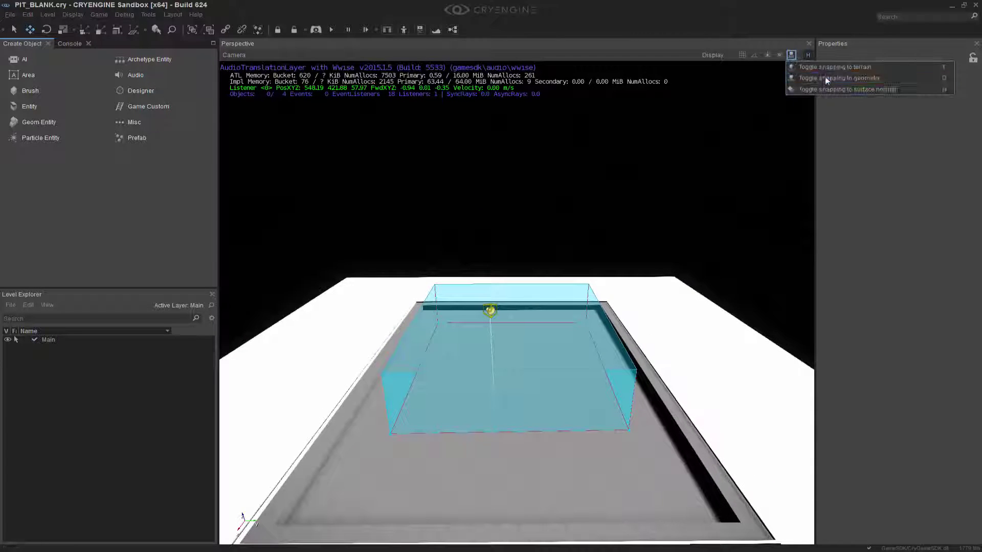
{"action": "right_click_drag", "start_coordinate": [782, 225], "coordinate": [780, 229]}
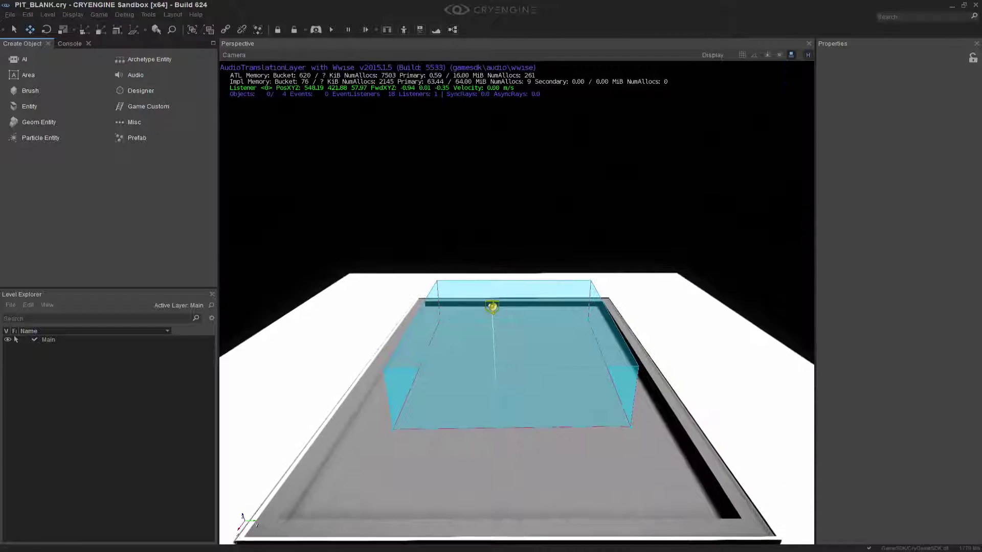
{"action": "left_click", "coordinate": [24, 76]}
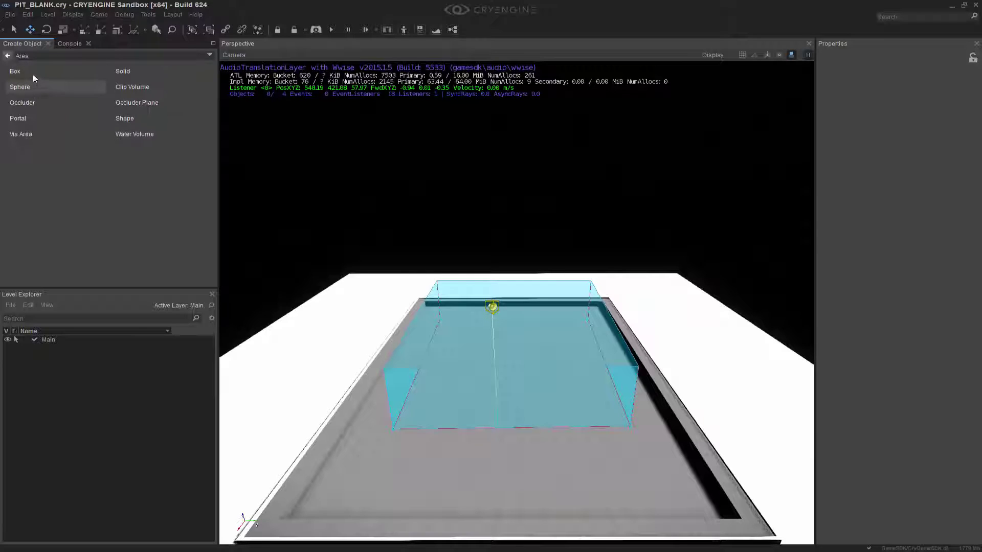
{"action": "left_click", "coordinate": [15, 71]}
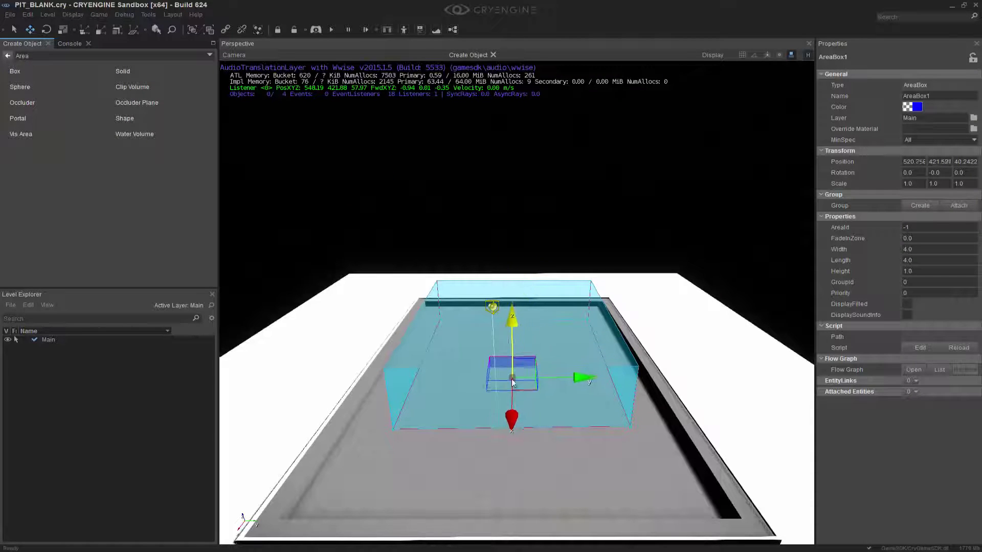
{"action": "left_click", "coordinate": [515, 367]}
Set the new area box's height to 5
{"action": "key", "text": "w"}
{"action": "key", "text": "d"}
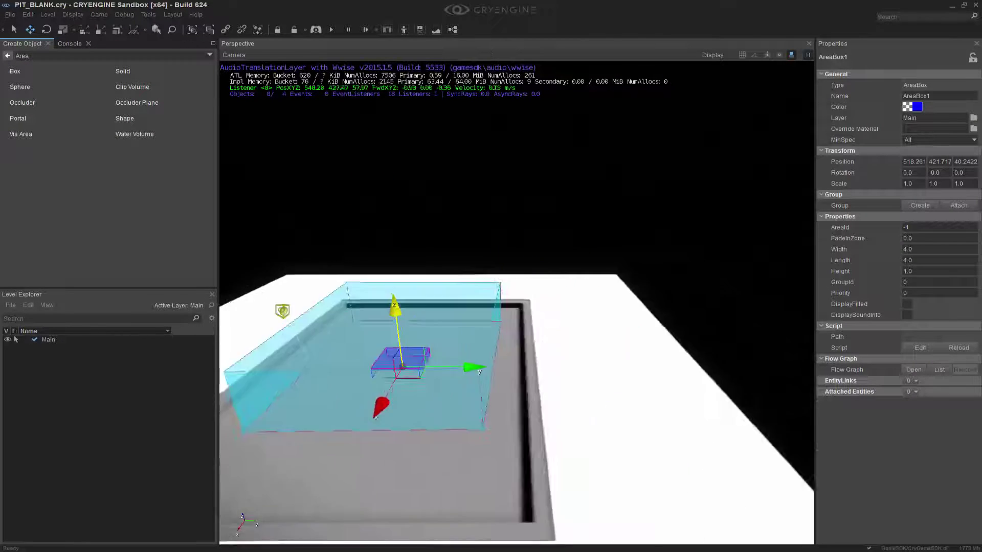
{"action": "right_click_drag", "start_coordinate": [604, 364], "coordinate": [498, 364]}
{"action": "middle_click_drag", "start_coordinate": [498, 364], "coordinate": [520, 406]}
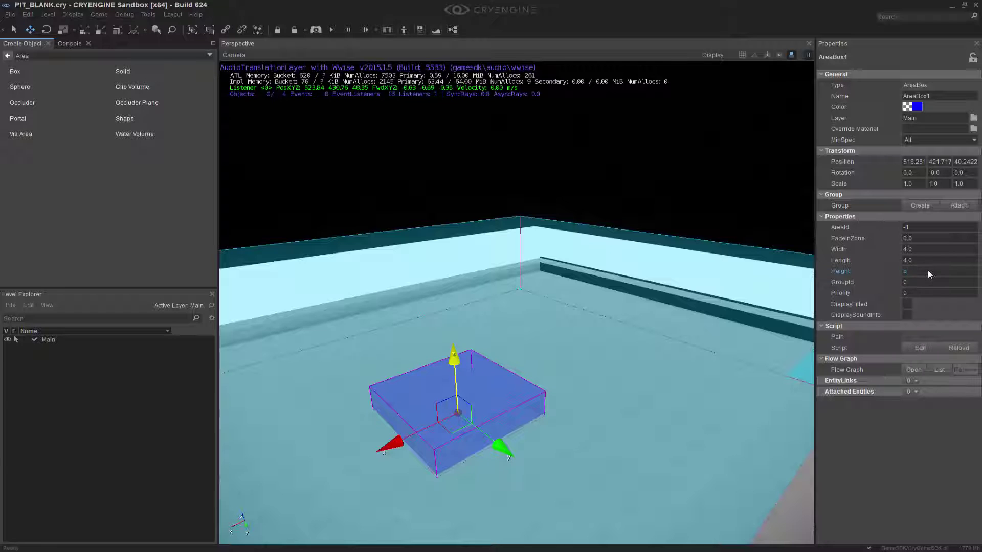
{"action": "key", "text": "Return"}
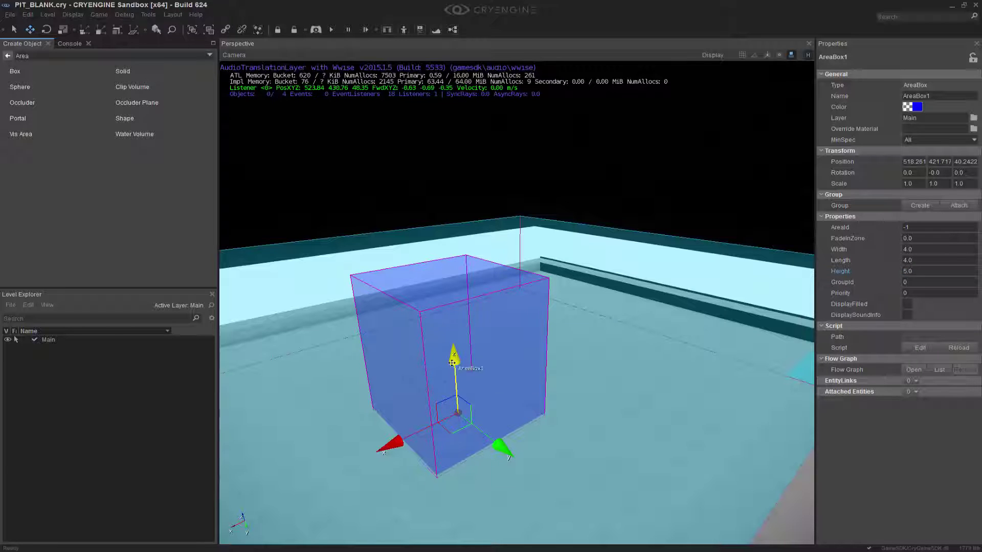
Set both the width and the length of the area box to 8
{"action": "scroll", "coordinate": [629, 384], "scroll_direction": "down", "scroll_amount": 8}
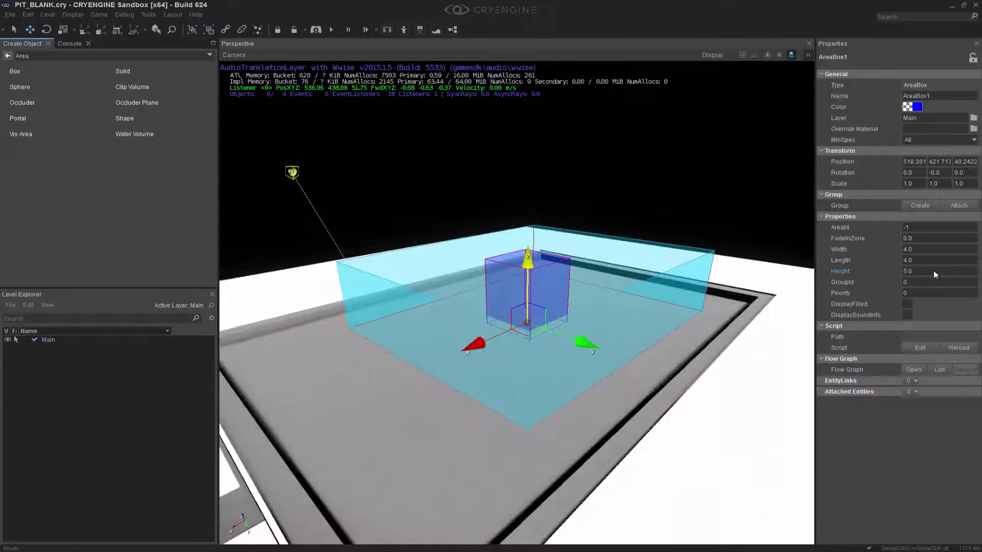
{"action": "left_click", "coordinate": [934, 249]}
{"action": "type", "text": "8"}
{"action": "key", "text": "Return"}
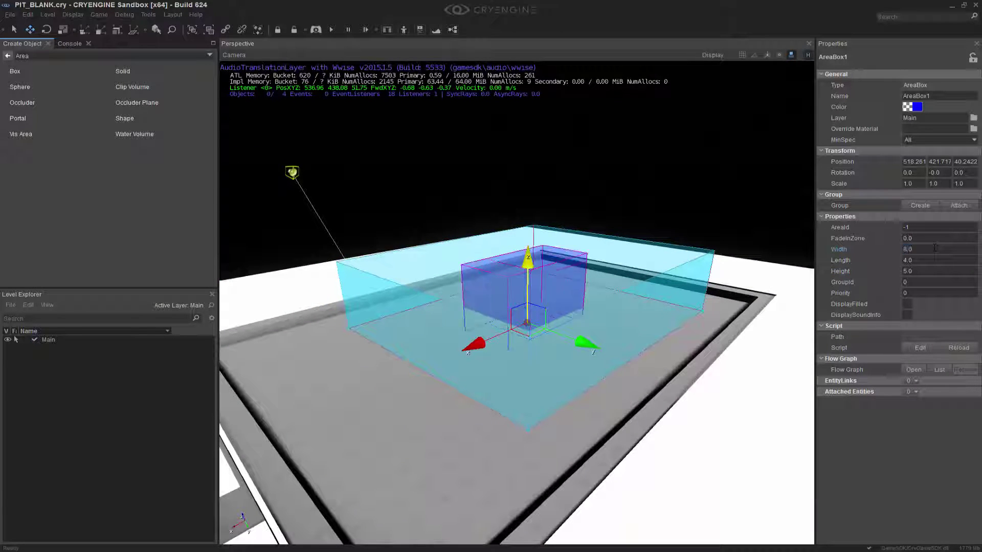
{"action": "left_click", "coordinate": [924, 260]}
{"action": "type", "text": "8"}
{"action": "key", "text": "Return"}
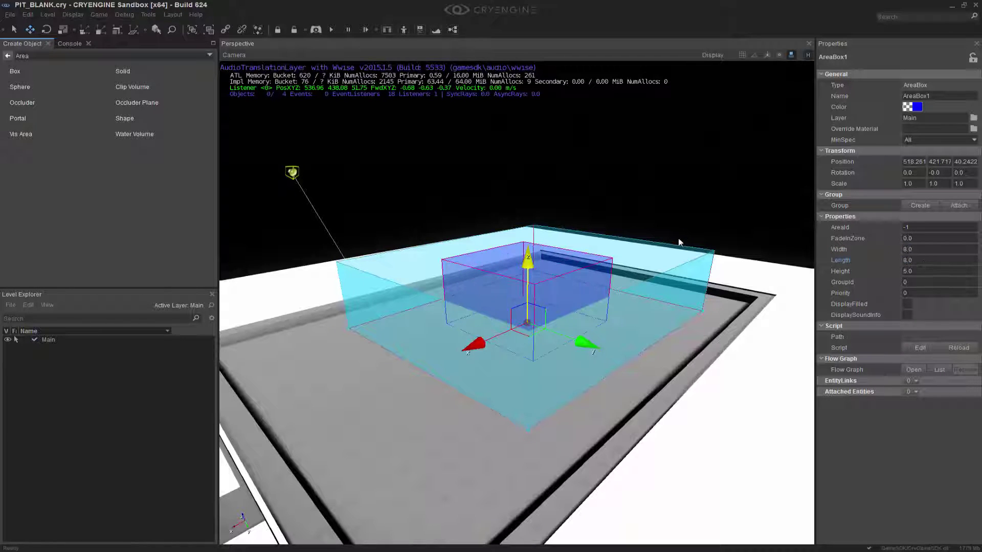
Turn on DisplayFilled for the inner area box so its volume is shown filled when unselected
{"action": "right_click_drag", "start_coordinate": [668, 212], "coordinate": [716, 198]}
{"action": "left_click", "coordinate": [669, 212]}
{"action": "middle_click_drag", "start_coordinate": [715, 276], "coordinate": [731, 301]}
{"action": "right_click_drag", "start_coordinate": [731, 302], "coordinate": [706, 302]}
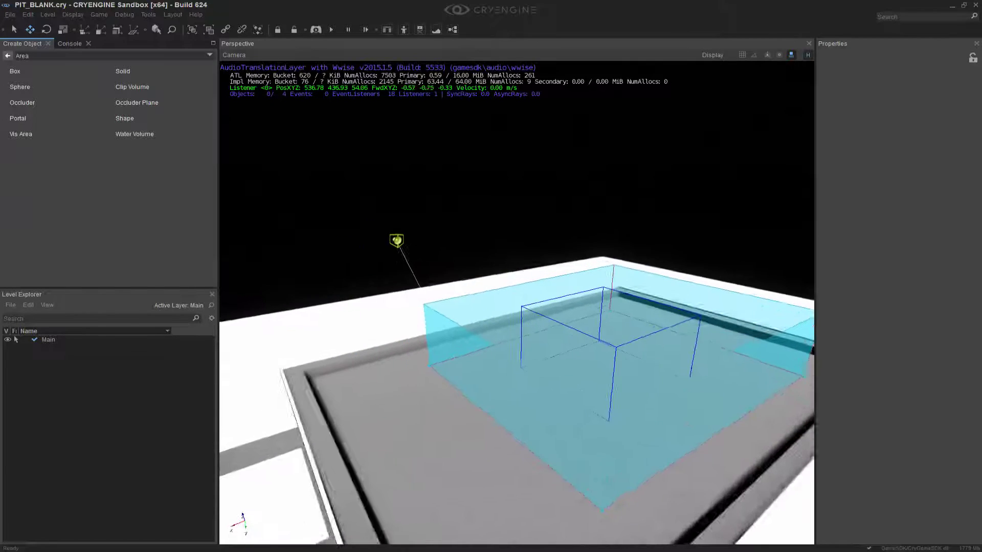
{"action": "middle_click_drag", "start_coordinate": [706, 302], "coordinate": [680, 289]}
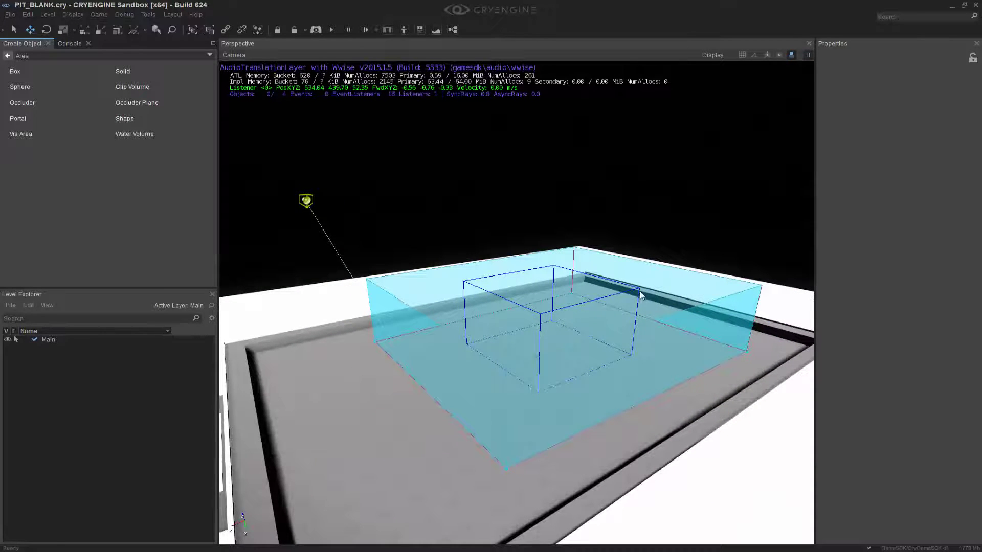
{"action": "left_click", "coordinate": [641, 296]}
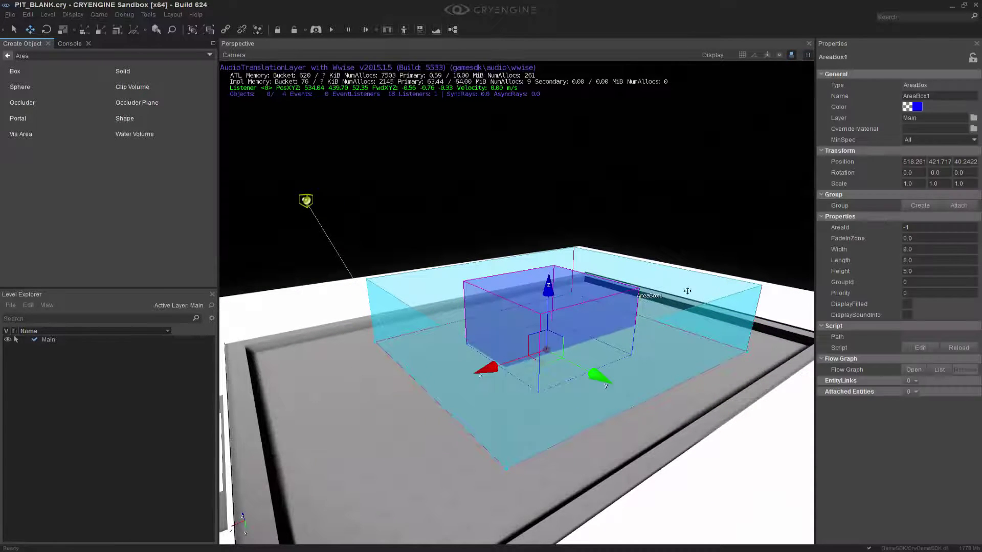
{"action": "left_click", "coordinate": [907, 304]}
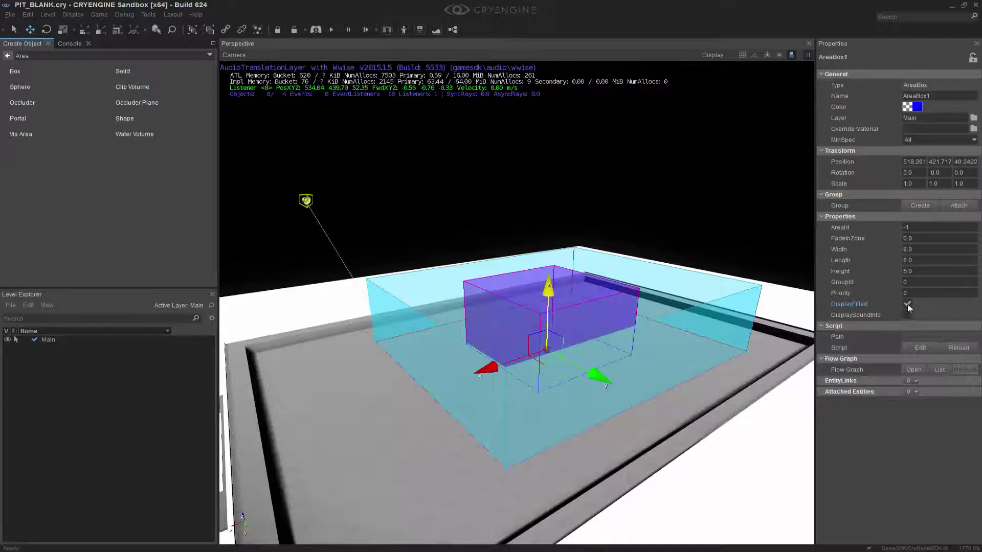
Place an Audio Area Entity on the white ground just outside the pit's edge
{"action": "right_click_drag", "start_coordinate": [732, 218], "coordinate": [735, 189]}
{"action": "left_click", "coordinate": [732, 218]}
{"action": "middle_click_drag", "start_coordinate": [733, 218], "coordinate": [683, 153]}
{"action": "right_click_drag", "start_coordinate": [701, 226], "coordinate": [701, 237]}
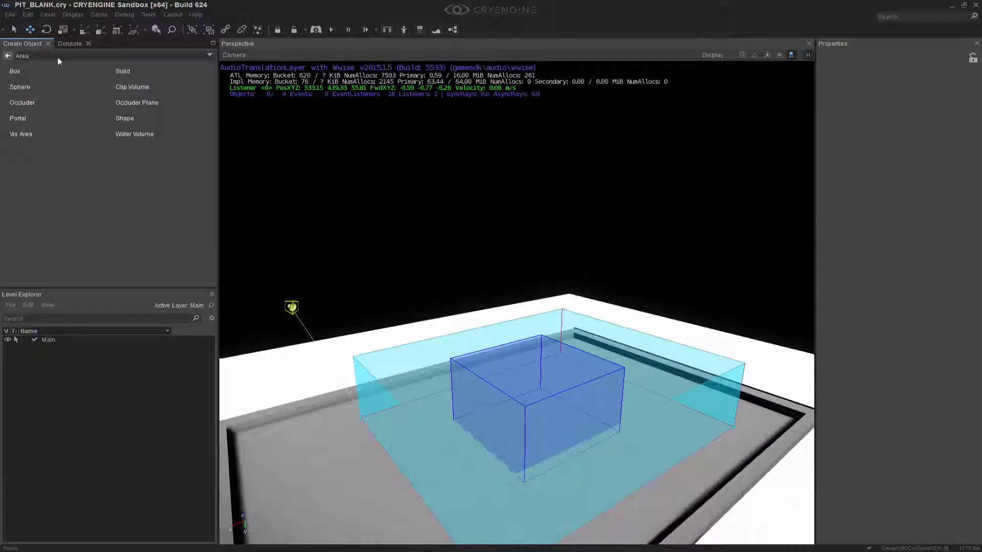
{"action": "left_click", "coordinate": [7, 56]}
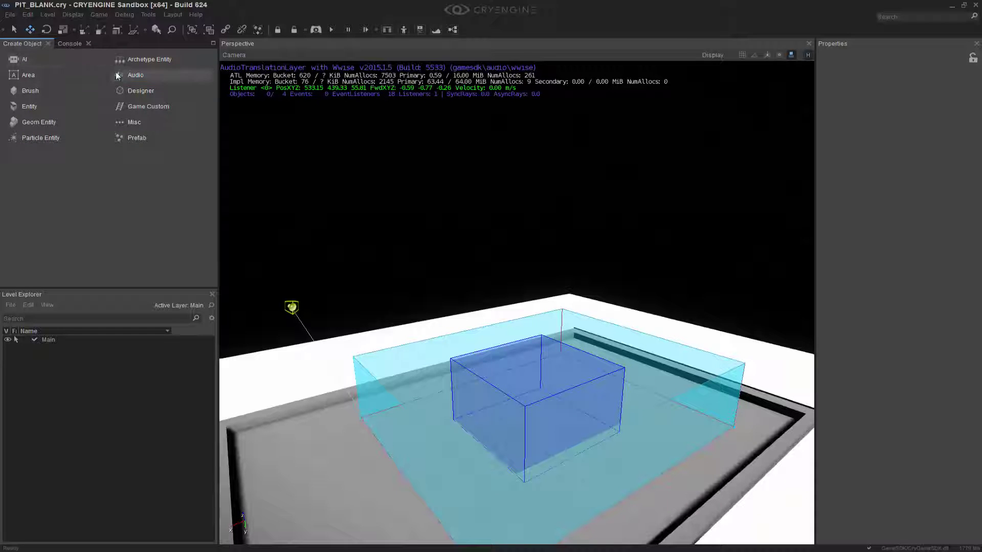
{"action": "left_click", "coordinate": [126, 79]}
{"action": "right_click_drag", "start_coordinate": [574, 219], "coordinate": [387, 436]}
{"action": "right_click_drag", "start_coordinate": [456, 409], "coordinate": [533, 391]}
{"action": "middle_click_drag", "start_coordinate": [534, 391], "coordinate": [539, 394]}
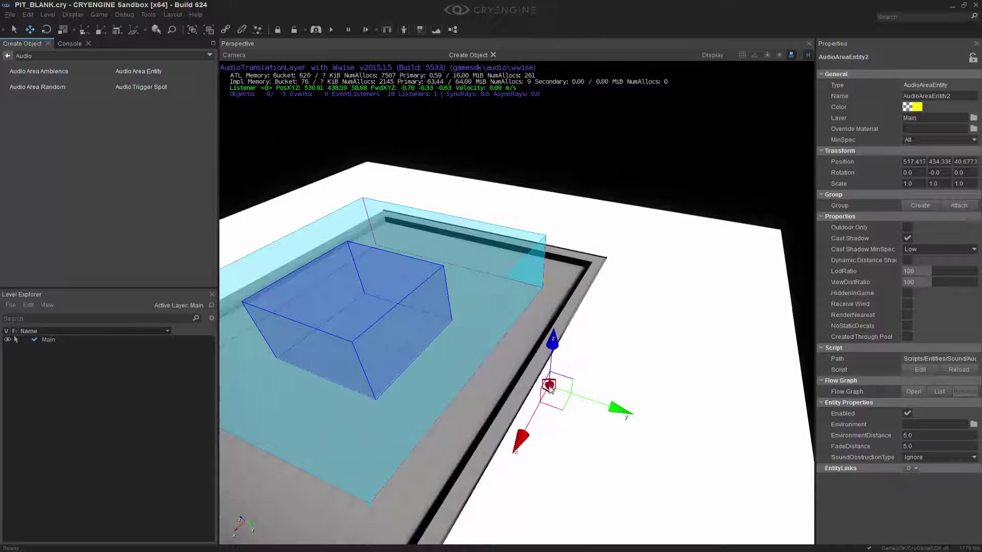
{"action": "left_click", "coordinate": [550, 389]}
Disable snapping to geometry and raise the audio area entity straight up to a Z position of about 50
{"action": "right_click_drag", "start_coordinate": [549, 389], "coordinate": [551, 383]}
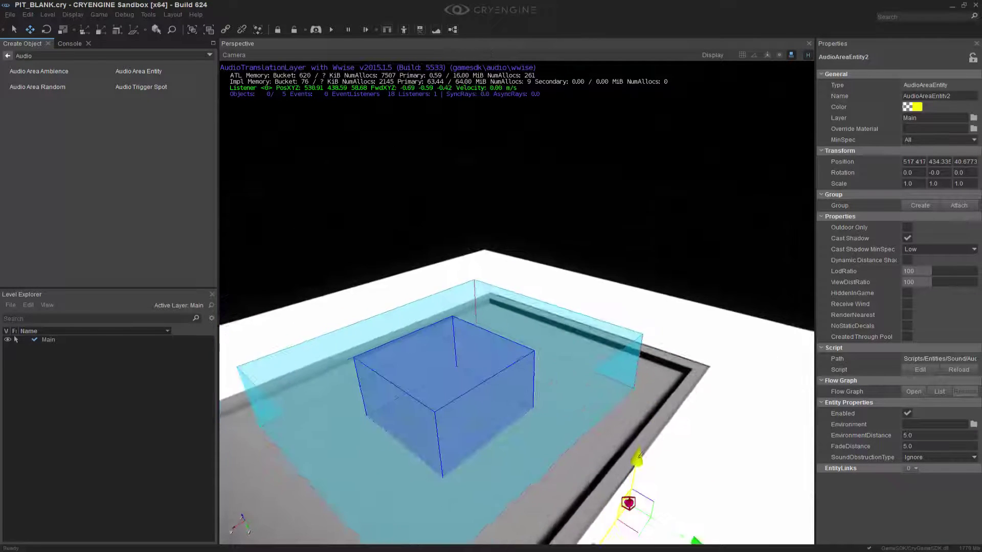
{"action": "middle_click_drag", "start_coordinate": [551, 384], "coordinate": [555, 381]}
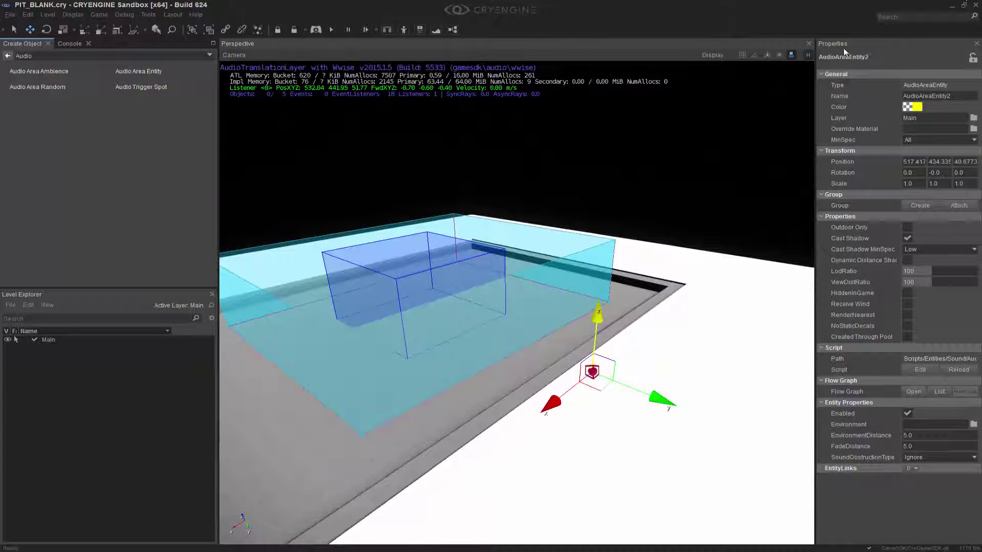
{"action": "left_click", "coordinate": [791, 55]}
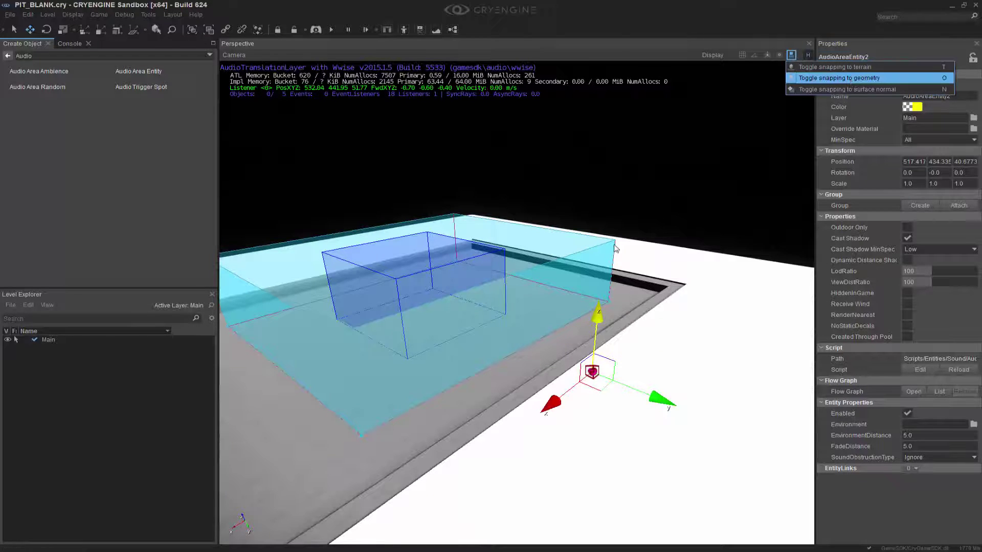
{"action": "right_click_drag", "start_coordinate": [593, 263], "coordinate": [590, 266]}
{"action": "middle_click_drag", "start_coordinate": [591, 266], "coordinate": [584, 307]}
{"action": "left_click_drag", "start_coordinate": [581, 319], "coordinate": [581, 128]}
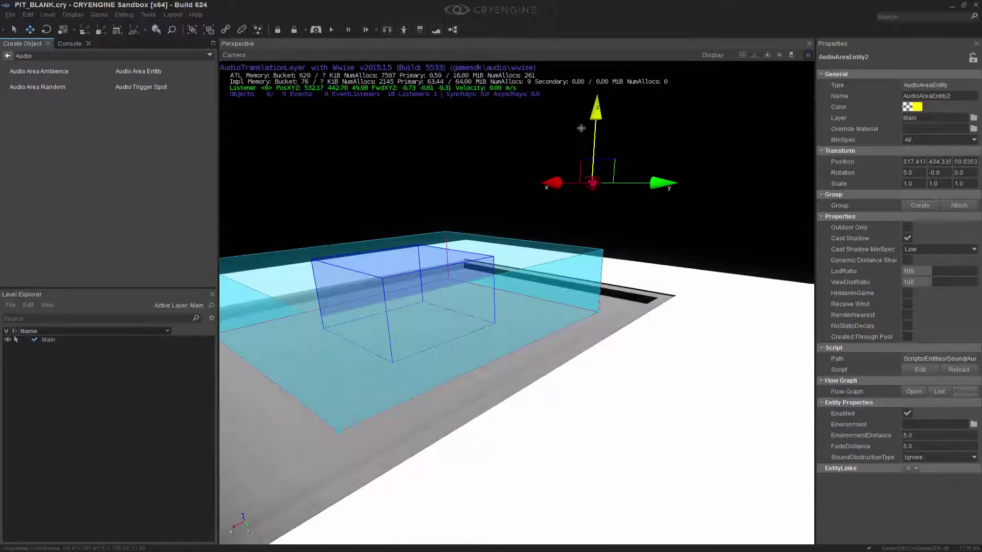
Rename the audio area entity as AAE_INNER
{"action": "double_click", "coordinate": [943, 96]}
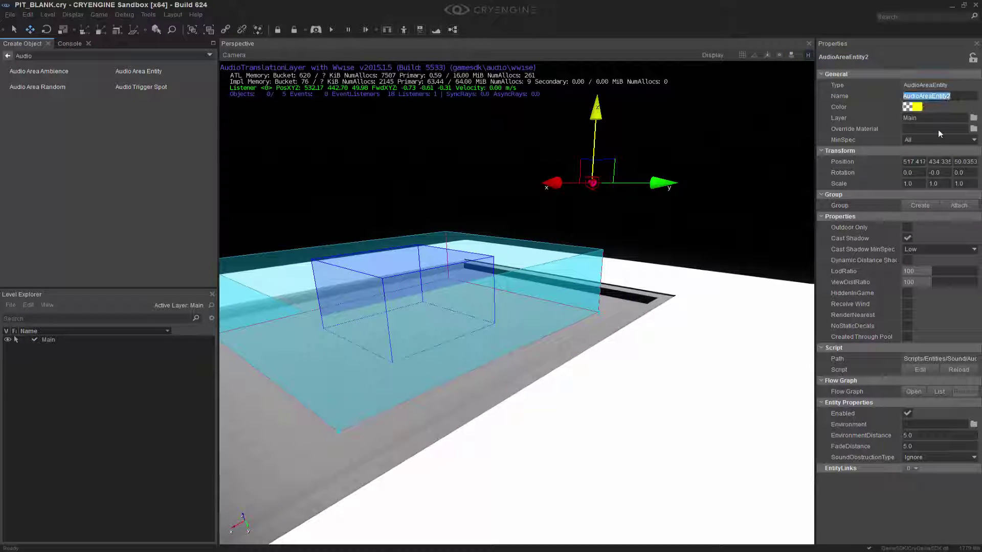
{"action": "type", "text": "AA"}
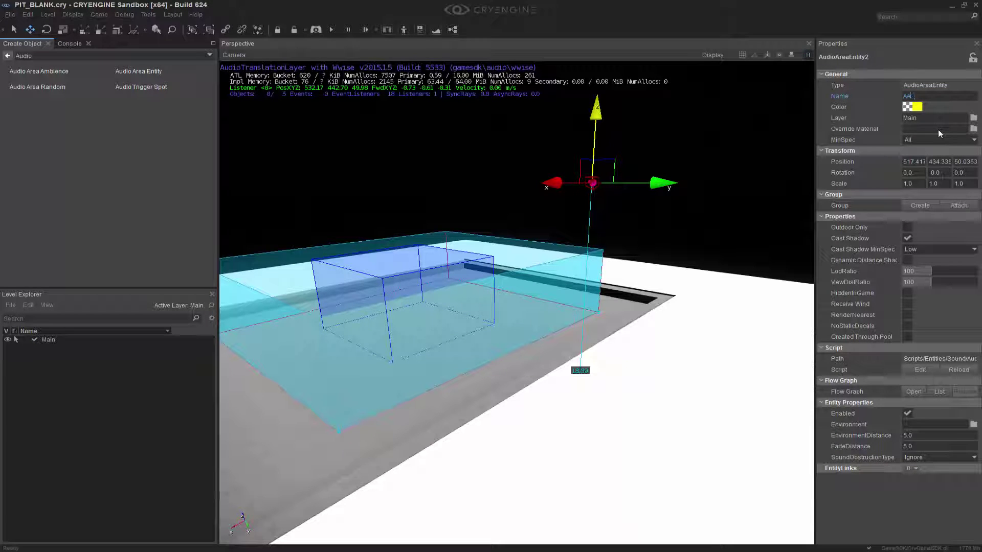
{"action": "type", "text": "S"}
{"action": "type", "text": "_INNER"}
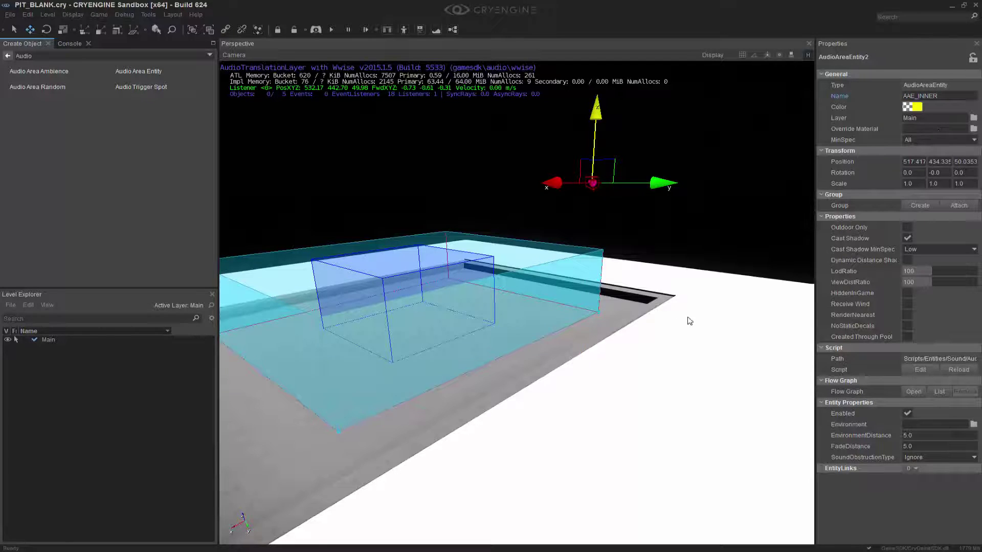
Add an attached-entity slot to the inner area box and pick the AAE_INNER entity for it
{"action": "right_click_drag", "start_coordinate": [679, 315], "coordinate": [679, 315]}
{"action": "middle_click_drag", "start_coordinate": [680, 316], "coordinate": [679, 315]}
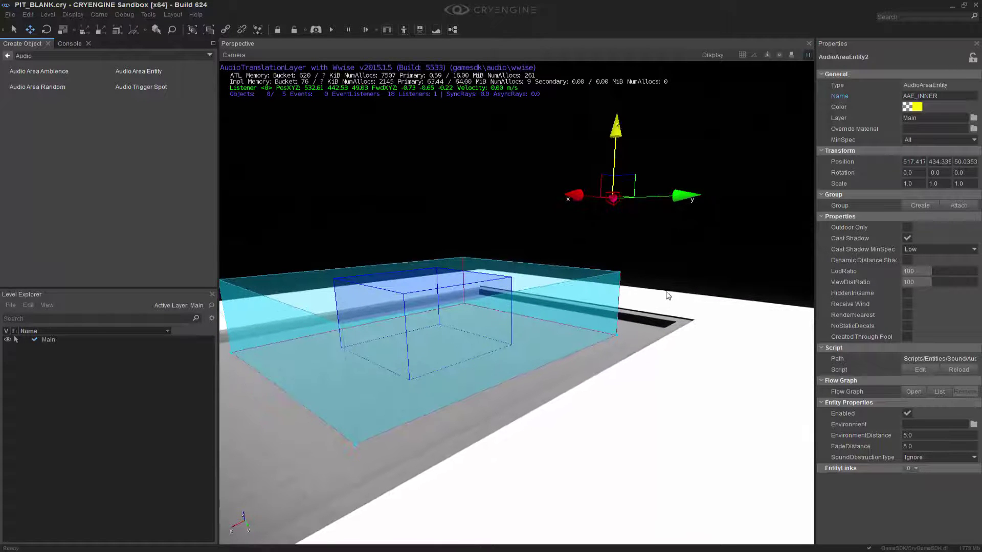
{"action": "right_click_drag", "start_coordinate": [678, 310], "coordinate": [665, 300]}
{"action": "middle_click_drag", "start_coordinate": [678, 310], "coordinate": [667, 308]}
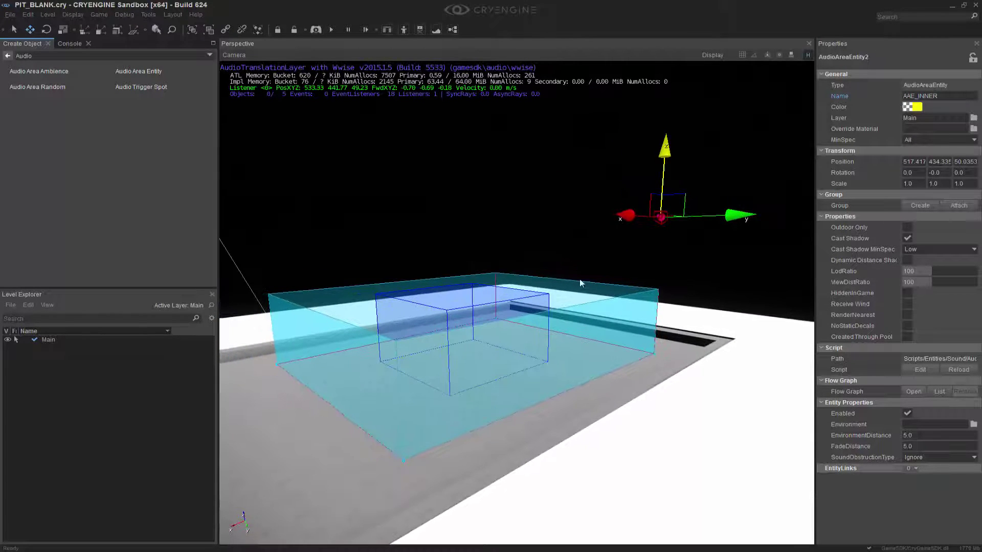
{"action": "left_click", "coordinate": [543, 297]}
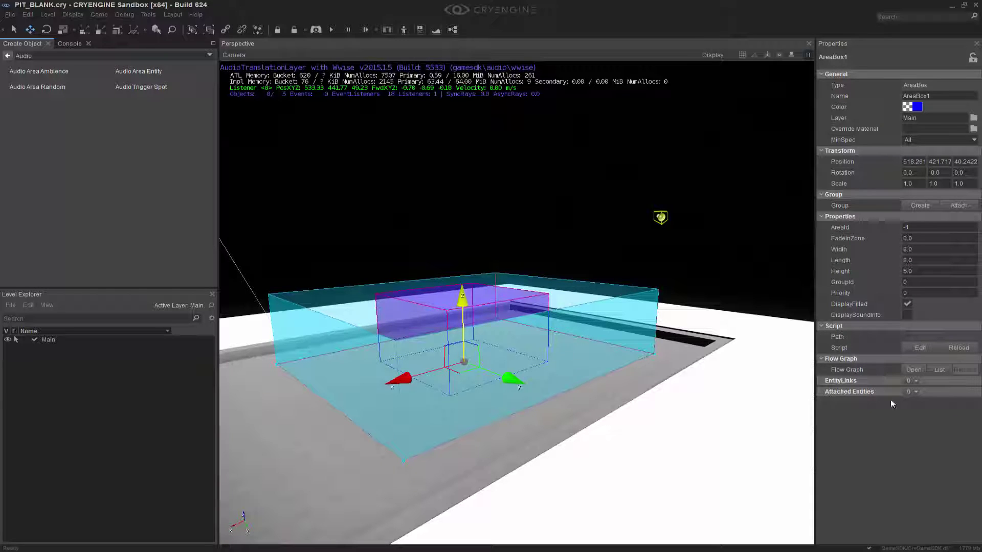
{"action": "left_click", "coordinate": [915, 391]}
{"action": "left_click", "coordinate": [915, 416]}
{"action": "left_click", "coordinate": [928, 403]}
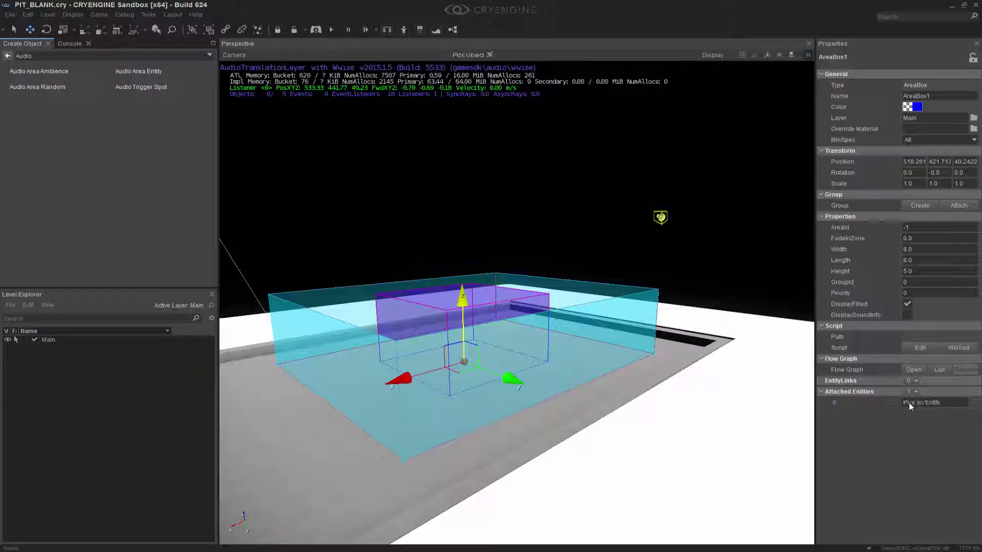
{"action": "left_click", "coordinate": [663, 216]}
{"action": "left_click", "coordinate": [787, 383]}
Create a flow graph for the AAE_INNER entity in a new group named AAE_INNER_FG
{"action": "middle_click_drag", "start_coordinate": [752, 424], "coordinate": [760, 446]}
{"action": "middle_click_drag", "start_coordinate": [792, 404], "coordinate": [772, 390]}
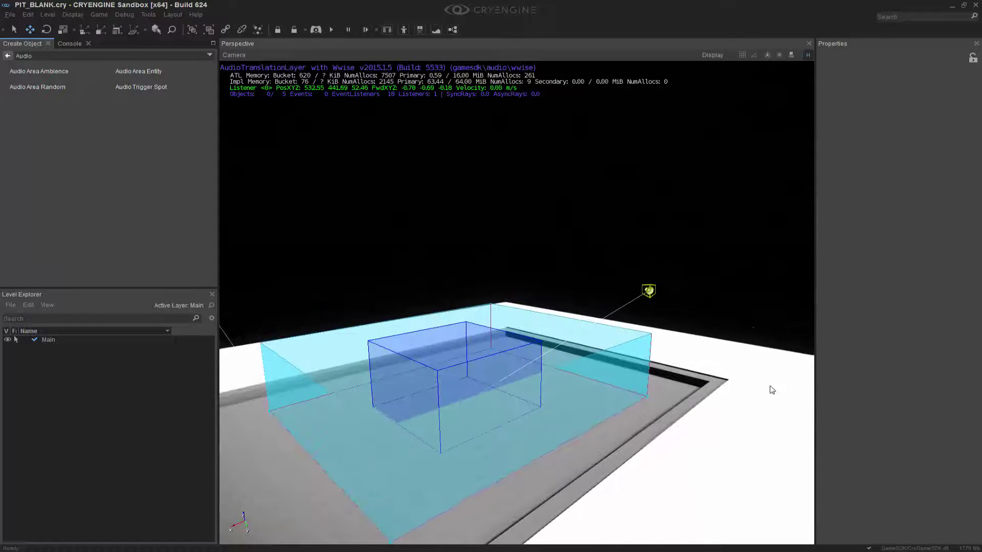
{"action": "left_click", "coordinate": [652, 292]}
{"action": "right_click", "coordinate": [650, 290]}
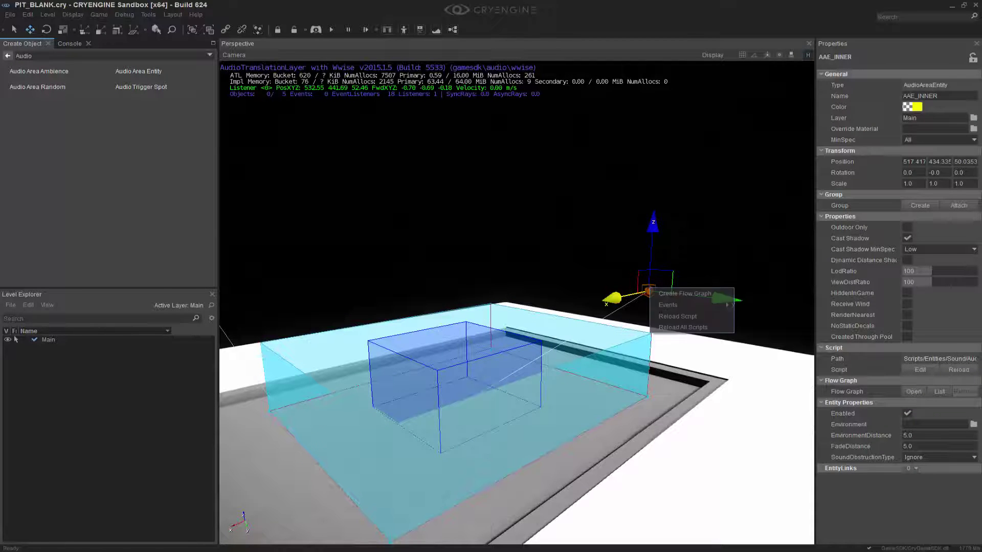
{"action": "left_click", "coordinate": [681, 294]}
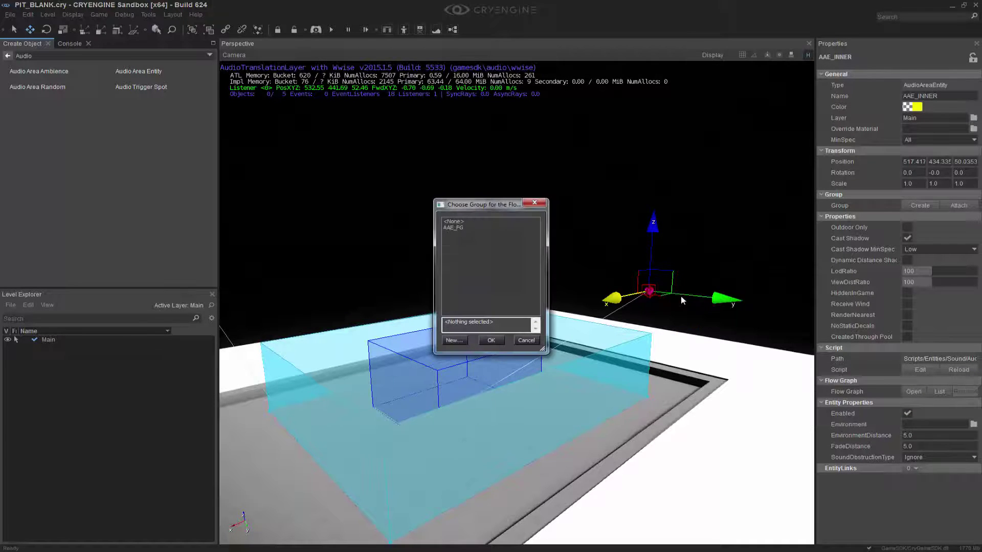
{"action": "left_click", "coordinate": [460, 341]}
{"action": "type", "text": "AAE_"}
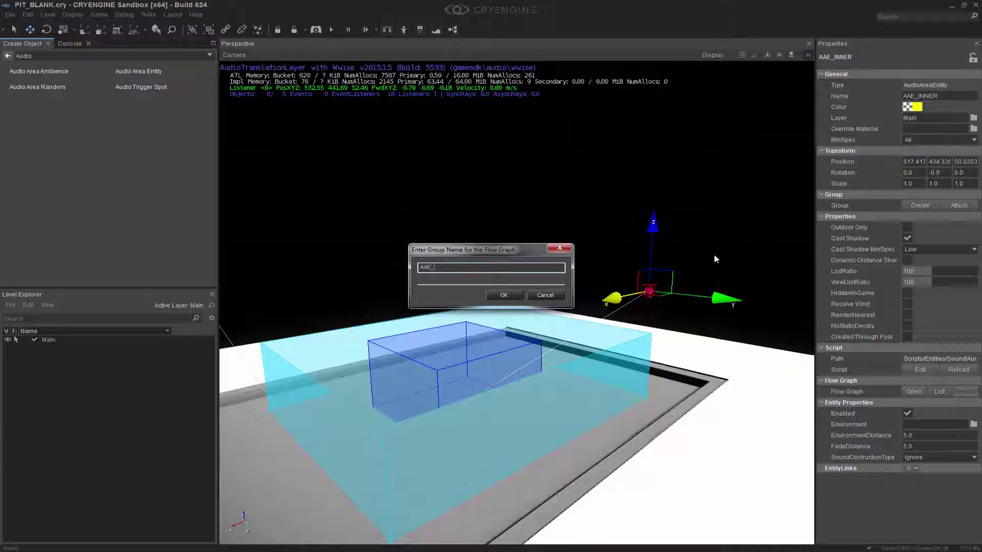
{"action": "type", "text": "INNER_FG"}
{"action": "left_click", "coordinate": [500, 296]}
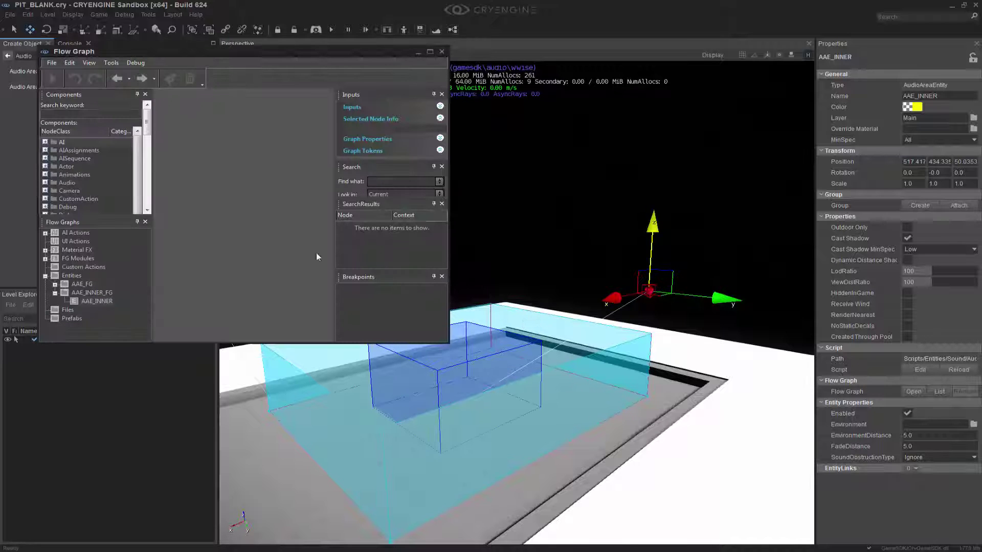
Add the AudioAreaEntity node for AAE_INNER to its flow graph and widen the Flow Graph window
{"action": "right_click", "coordinate": [203, 193]}
{"action": "left_click", "coordinate": [247, 214]}
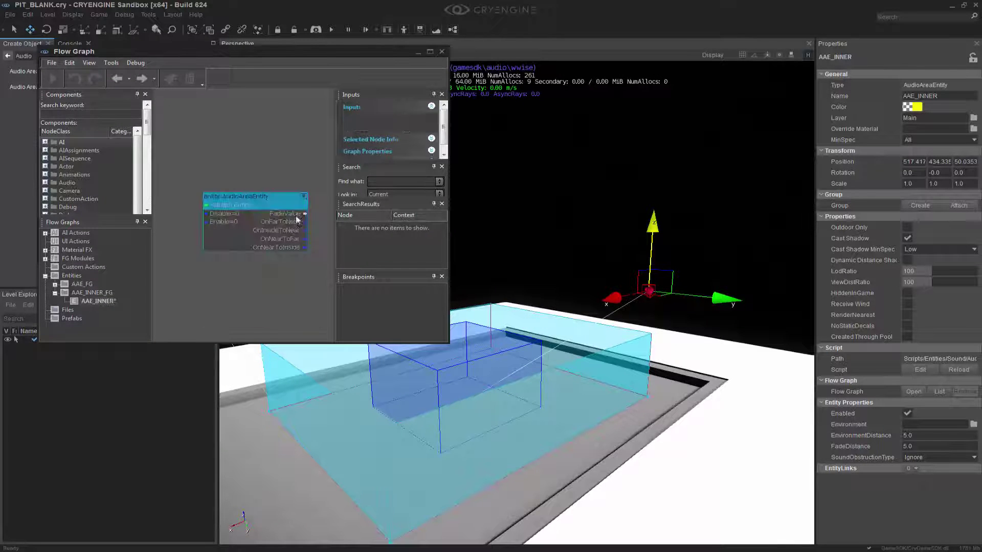
{"action": "left_click_drag", "start_coordinate": [450, 255], "coordinate": [769, 255]}
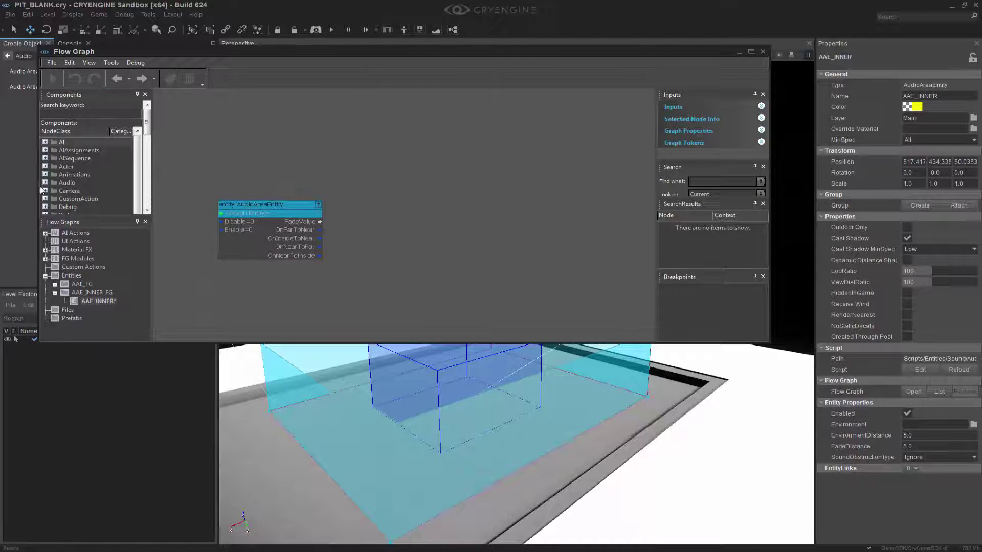
Add an Audio:Trigger node and an Audio:Rtpc node to the AAE_INNER flow graph, beside the AudioAreaEntity node
{"action": "left_click", "coordinate": [44, 182]}
{"action": "scroll", "coordinate": [78, 168], "scroll_direction": "down", "scroll_amount": 3}
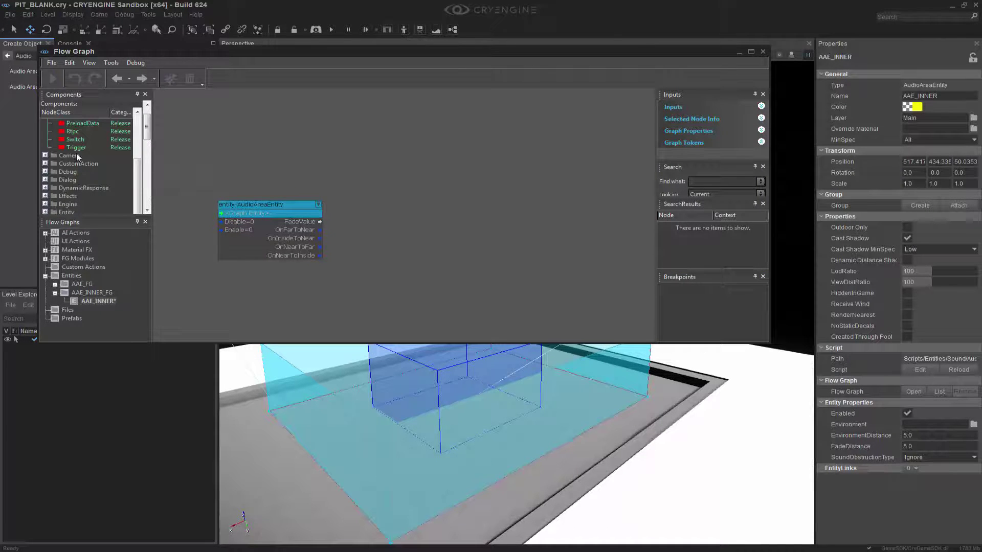
{"action": "left_click_drag", "start_coordinate": [76, 148], "coordinate": [412, 242]}
{"action": "left_click", "coordinate": [76, 131]}
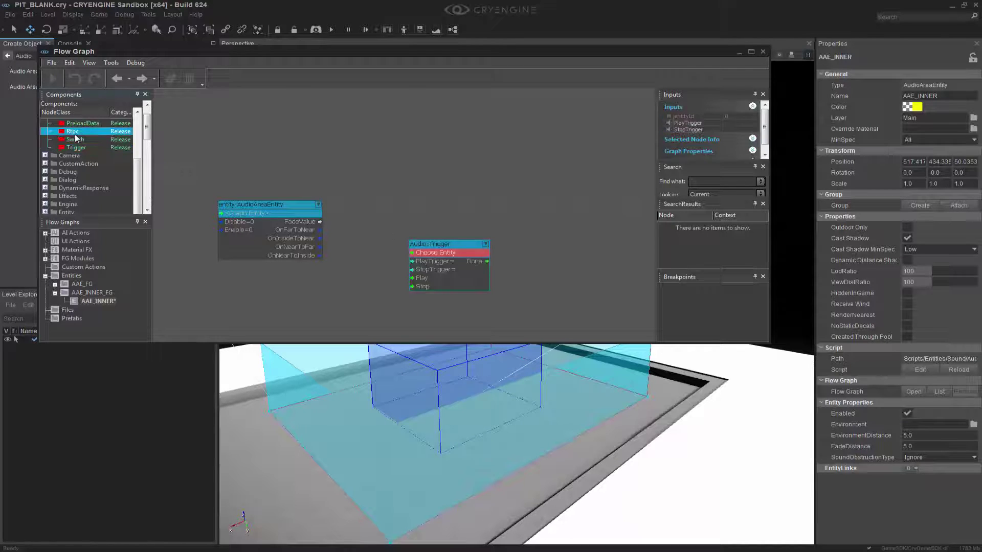
{"action": "left_click_drag", "start_coordinate": [75, 135], "coordinate": [423, 178]}
Assign the graph entity to both the Audio:Rtpc and Audio:Trigger nodes
{"action": "right_click", "coordinate": [441, 174]}
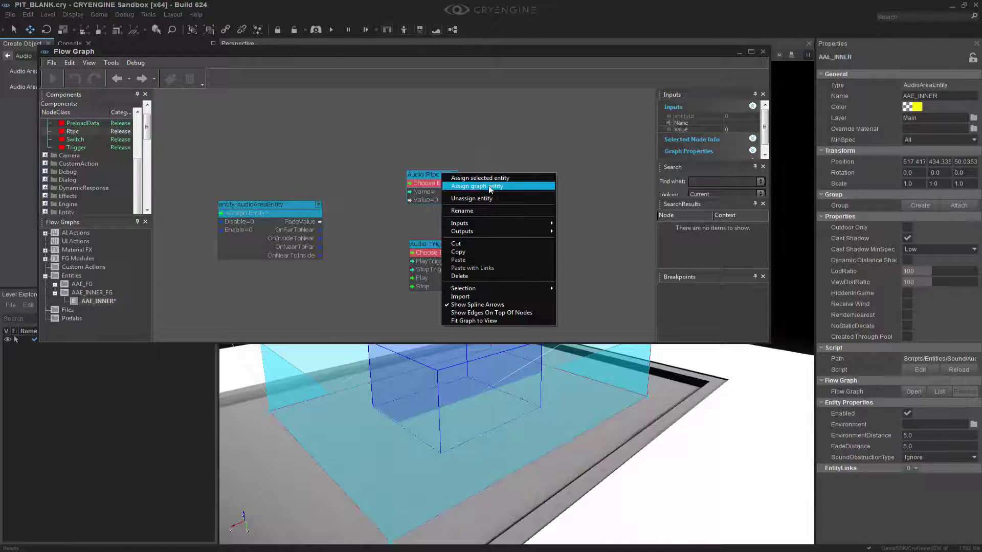
{"action": "left_click", "coordinate": [490, 187]}
{"action": "right_click", "coordinate": [442, 244]}
{"action": "left_click", "coordinate": [544, 204]}
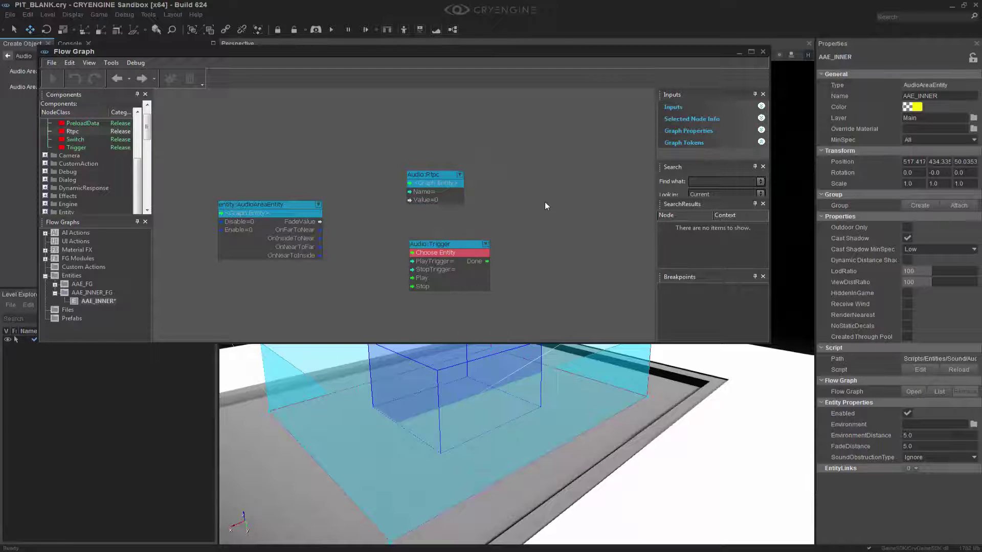
{"action": "right_click", "coordinate": [461, 243]}
{"action": "left_click", "coordinate": [491, 253]}
Connect the AudioAreaEntity outputs: FadeValue to the Rtpc Value, OnFarToNear to the Trigger's Play, and OnNearToFar to its Stop
{"action": "left_click_drag", "start_coordinate": [320, 222], "coordinate": [409, 199]}
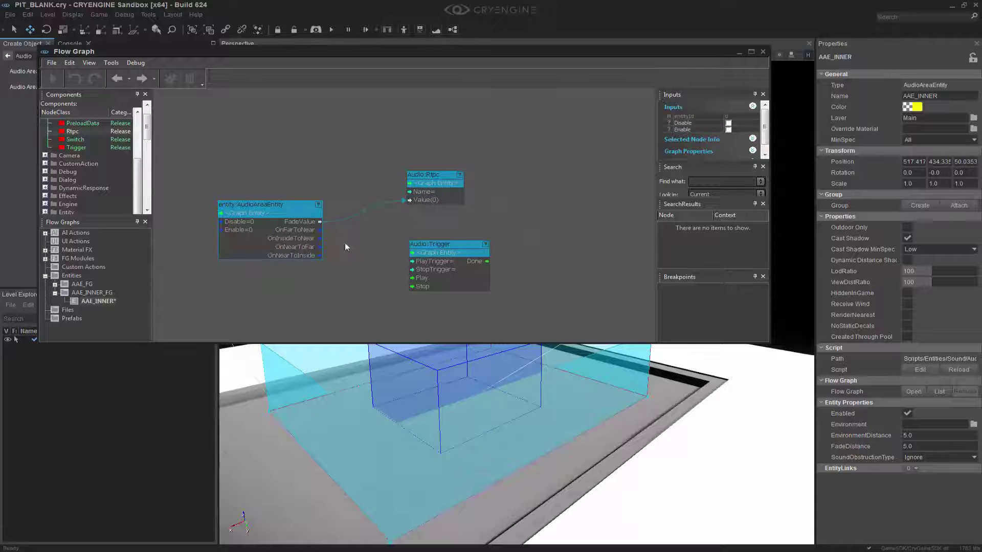
{"action": "left_click_drag", "start_coordinate": [320, 229], "coordinate": [424, 280]}
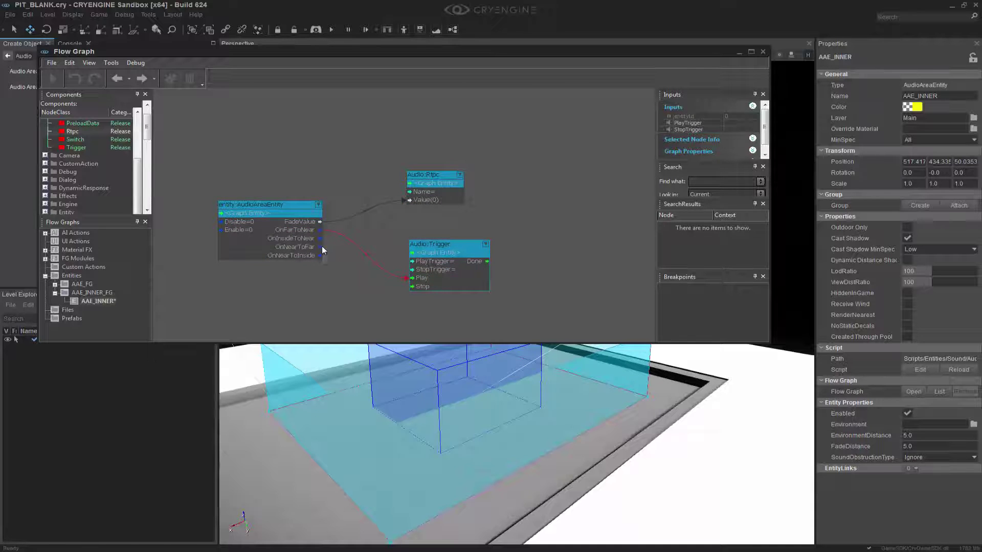
{"action": "left_click_drag", "start_coordinate": [319, 247], "coordinate": [422, 288]}
Set the Audio:Trigger node's PlayTrigger to Play_l_global_amb_cicadas_day
{"action": "left_click", "coordinate": [472, 246]}
{"action": "left_click", "coordinate": [739, 123]}
{"action": "left_click", "coordinate": [754, 123]}
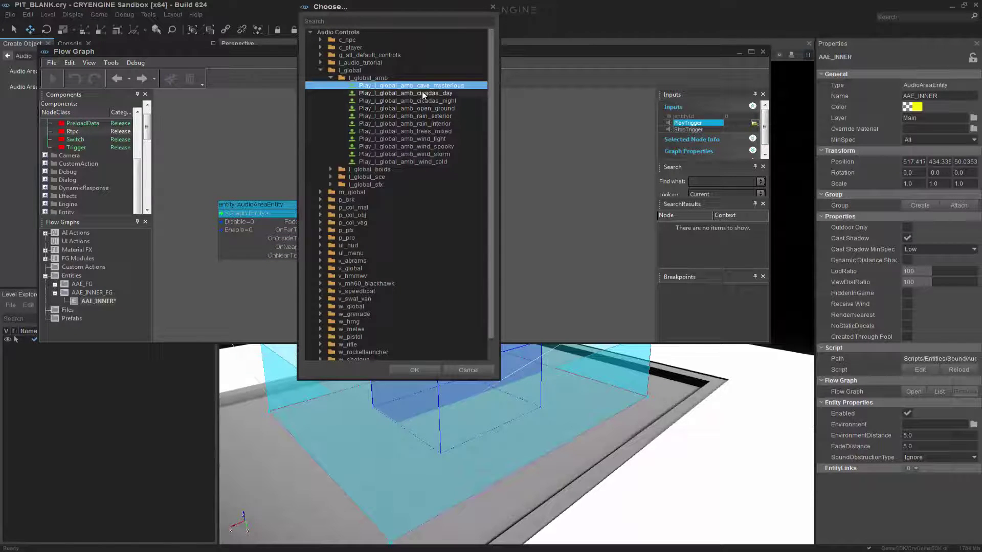
{"action": "double_click", "coordinate": [422, 93]}
{"action": "middle_click_drag", "start_coordinate": [565, 169], "coordinate": [565, 186]}
{"action": "left_click", "coordinate": [565, 186]}
Set the Audio:Rtpc node's Name to area_fade_distance from the environment folder of g_atl_rtpcs, and close the Flow Graph
{"action": "left_click", "coordinate": [448, 192]}
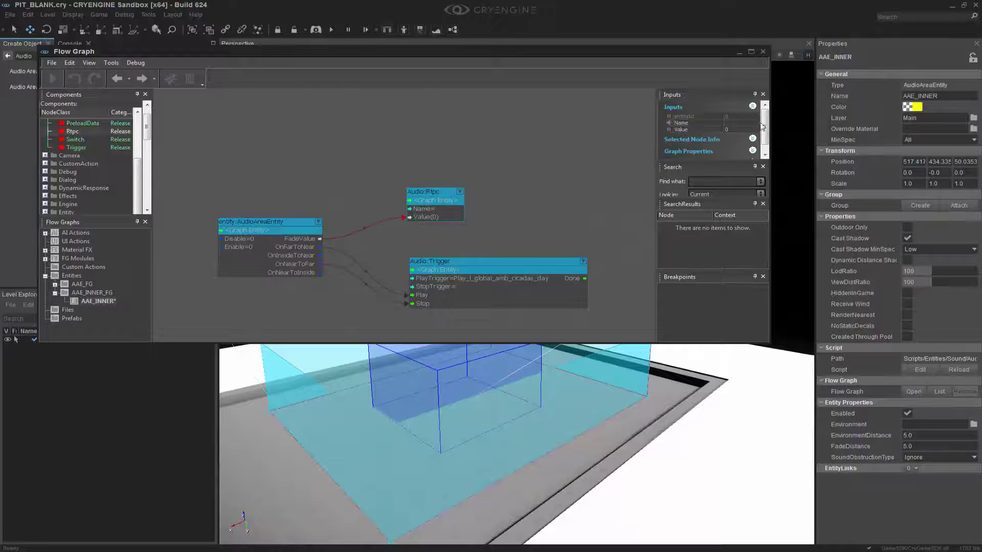
{"action": "left_click", "coordinate": [739, 123]}
{"action": "left_click", "coordinate": [755, 123]}
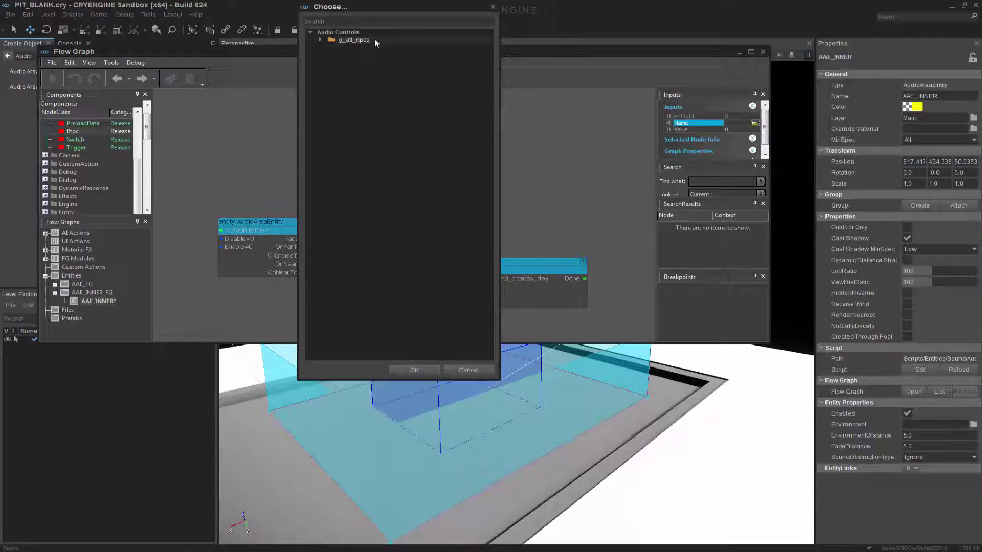
{"action": "left_click", "coordinate": [321, 40]}
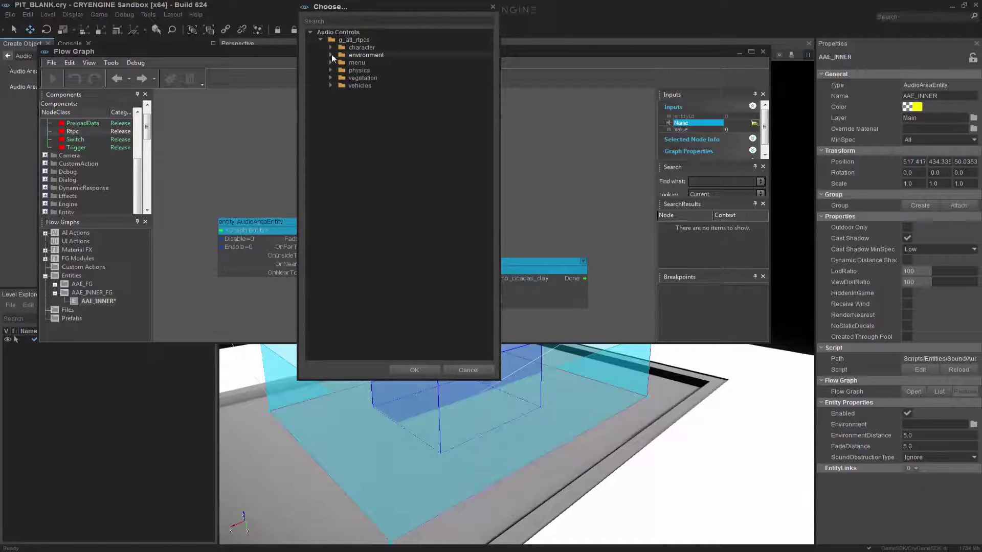
{"action": "left_click", "coordinate": [330, 54]}
{"action": "left_click", "coordinate": [376, 63]}
{"action": "double_click", "coordinate": [376, 63]}
{"action": "left_click", "coordinate": [528, 126]}
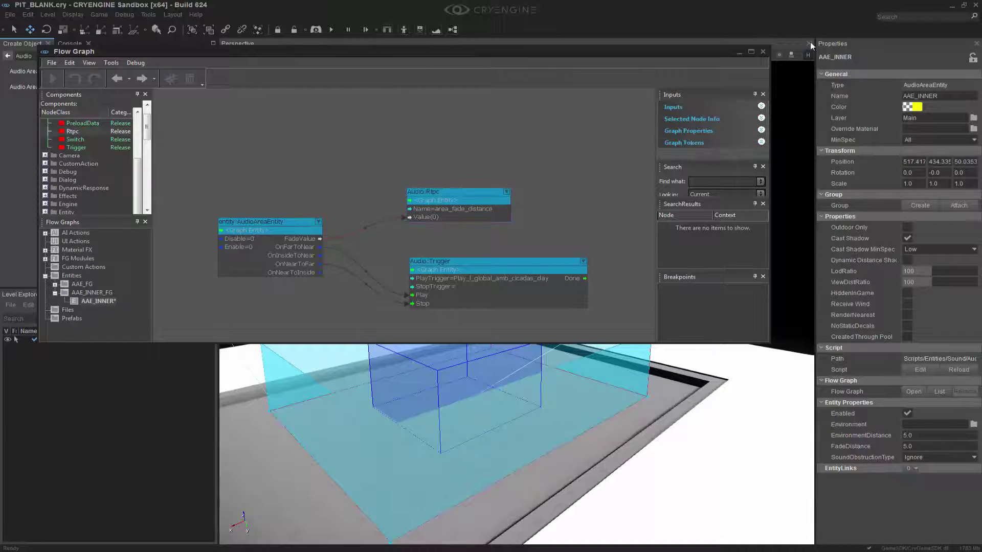
{"action": "left_click", "coordinate": [764, 51]}
Set both the GroupId and the Priority of the outer area shape AAE_SHAPE to 10
{"action": "key", "text": "s"}
{"action": "mouse_move", "coordinate": [767, 162]}
{"action": "right_mouse_down"}
{"action": "mouse_move", "coordinate": [619, 161]}
{"action": "mouse_move", "coordinate": [780, 152]}
{"action": "right_mouse_up"}
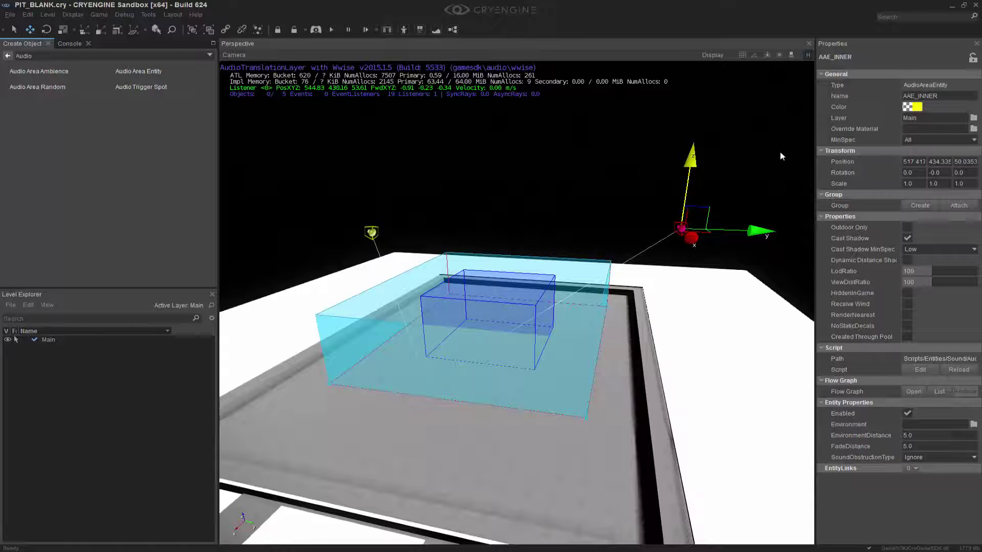
{"action": "middle_click_drag", "start_coordinate": [536, 149], "coordinate": [549, 181]}
{"action": "left_click", "coordinate": [638, 237]}
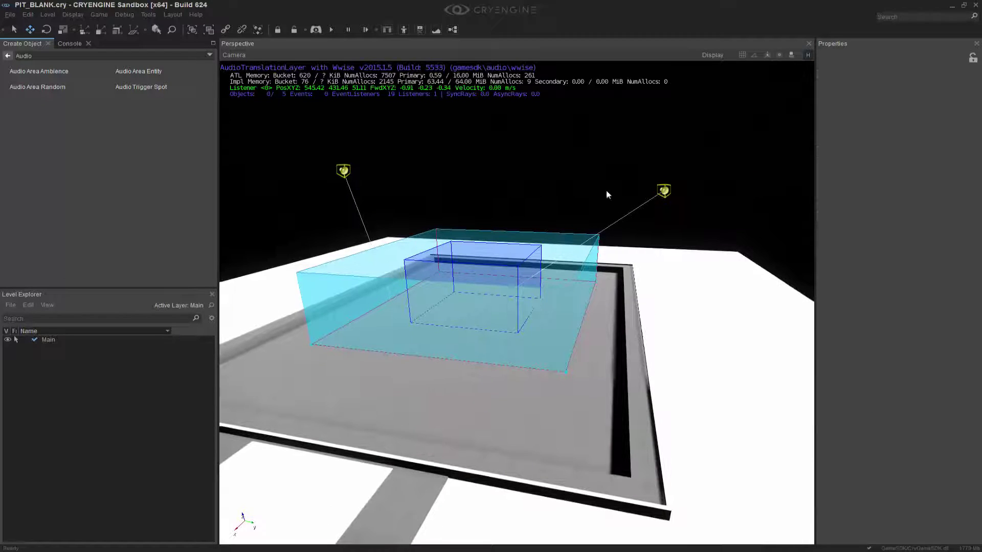
{"action": "left_click", "coordinate": [596, 275]}
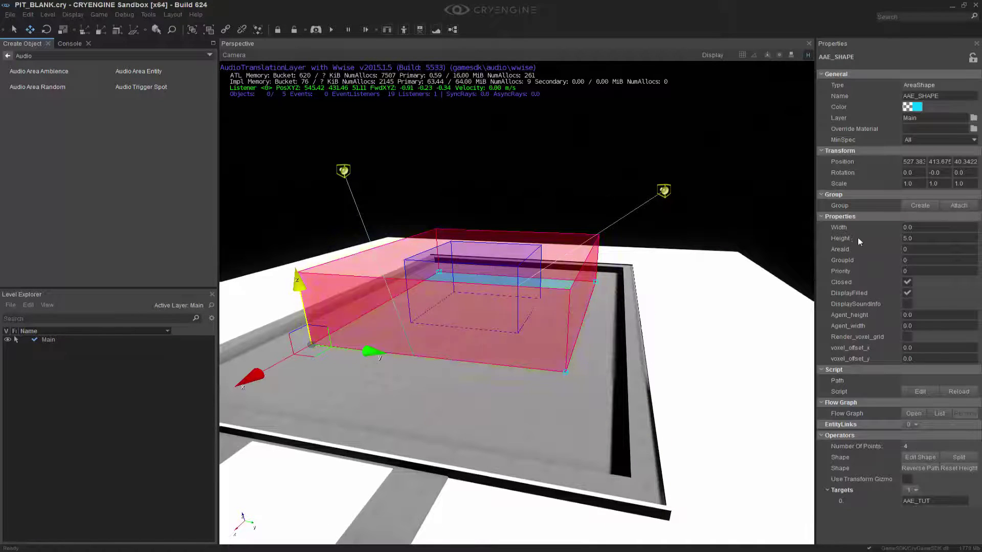
{"action": "left_click", "coordinate": [906, 260]}
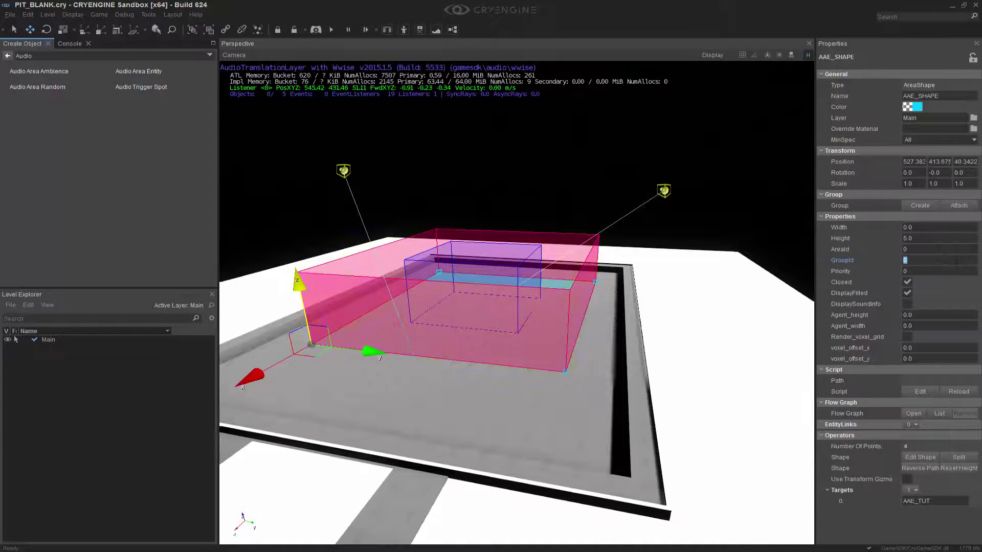
{"action": "type", "text": "10"}
{"action": "key", "text": "Return"}
{"action": "left_click", "coordinate": [949, 271]}
{"action": "type", "text": "10"}
Set the inner AreaBox1's GroupId to 10 and its Priority to 20, and deselect it
{"action": "right_click_drag", "start_coordinate": [671, 208], "coordinate": [623, 228]}
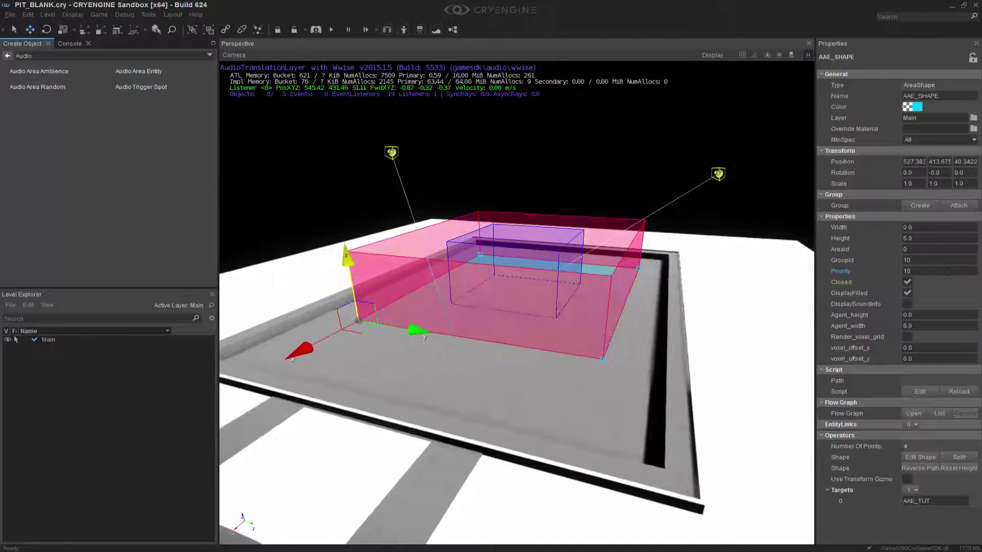
{"action": "middle_click_drag", "start_coordinate": [670, 220], "coordinate": [618, 271]}
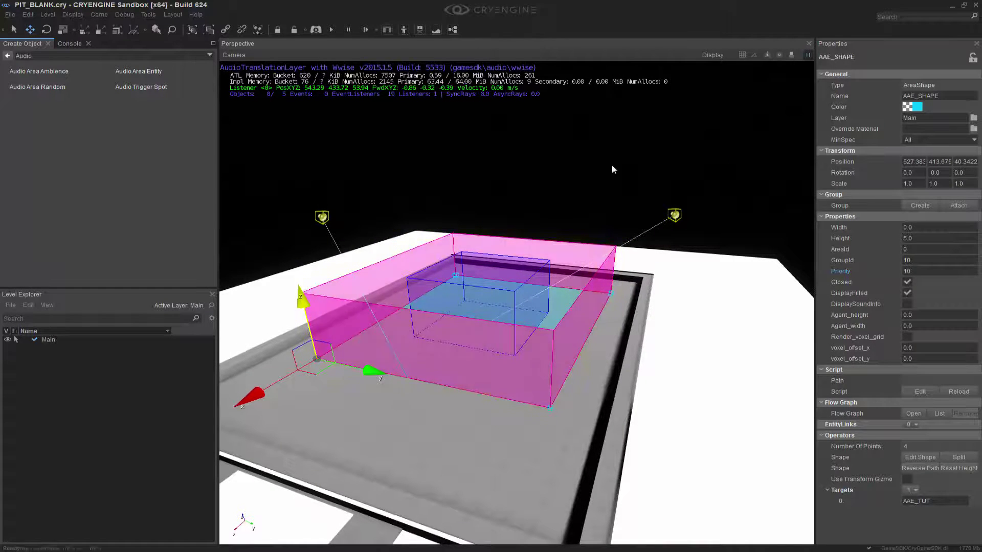
{"action": "left_click", "coordinate": [613, 169]}
{"action": "left_click", "coordinate": [536, 276]}
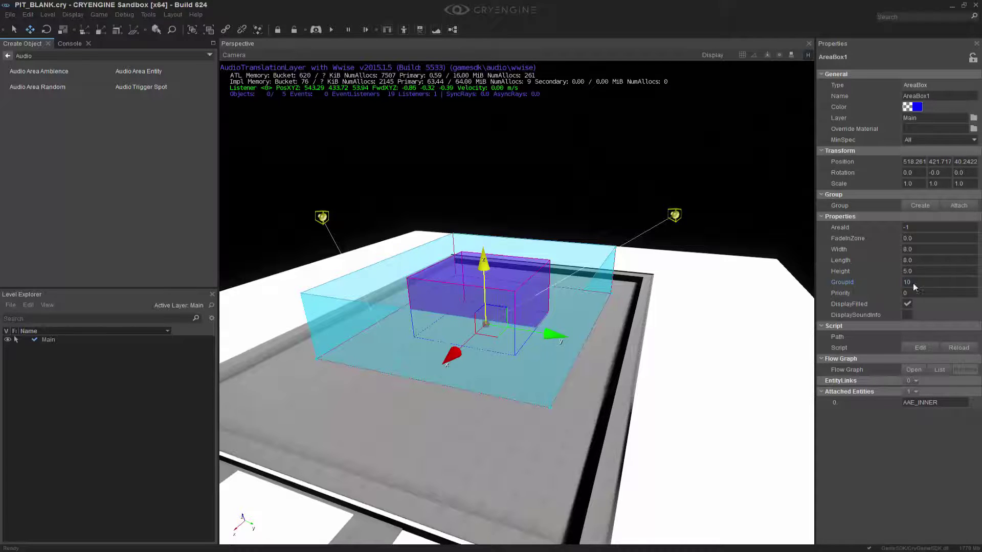
{"action": "type", "text": "20"}
{"action": "right_click_drag", "start_coordinate": [603, 228], "coordinate": [602, 202]}
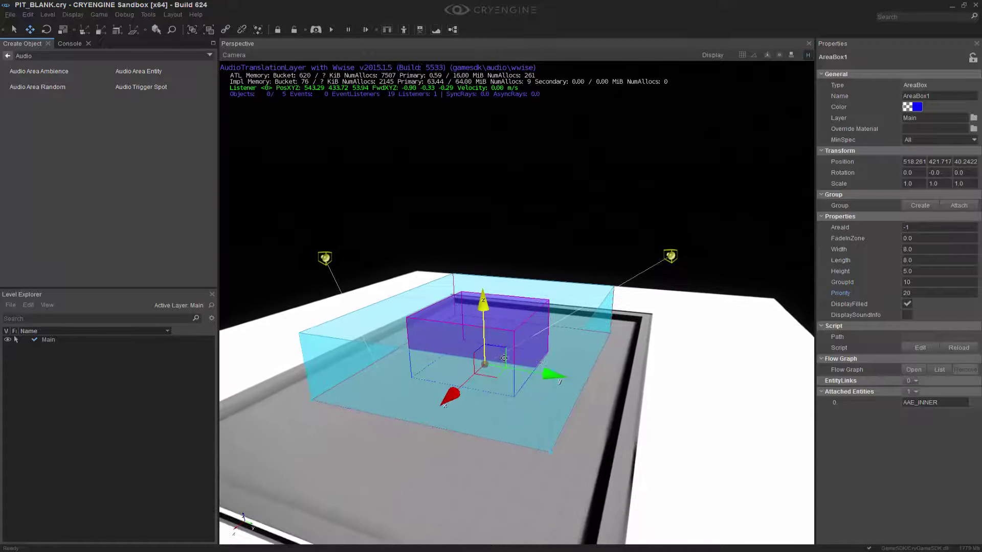
{"action": "left_click", "coordinate": [603, 229]}
Start the simulation and fly through the outer area into and across the inner box to check which audio trigger plays in each
{"action": "right_click_drag", "start_coordinate": [639, 261], "coordinate": [631, 270]}
{"action": "middle_click_drag", "start_coordinate": [631, 270], "coordinate": [797, 135]}
{"action": "middle_click_drag", "start_coordinate": [604, 352], "coordinate": [625, 277]}
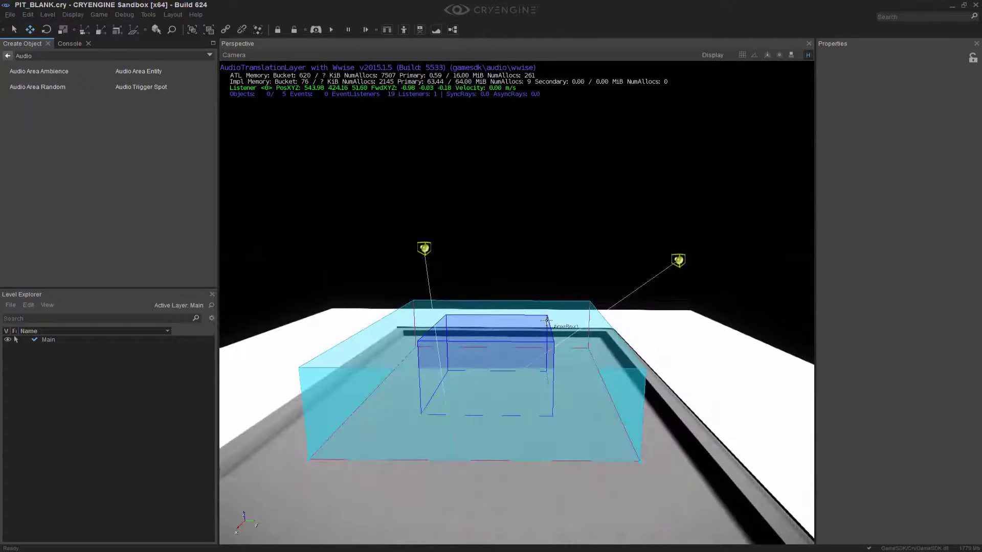
{"action": "left_click", "coordinate": [546, 321]}
{"action": "right_click_drag", "start_coordinate": [492, 330], "coordinate": [487, 315]}
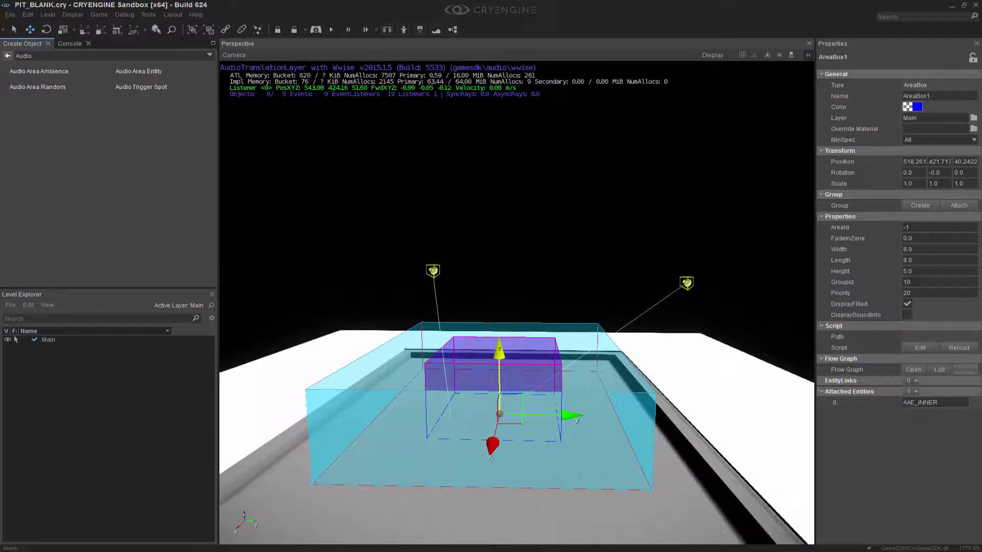
{"action": "middle_click_drag", "start_coordinate": [611, 285], "coordinate": [590, 373]}
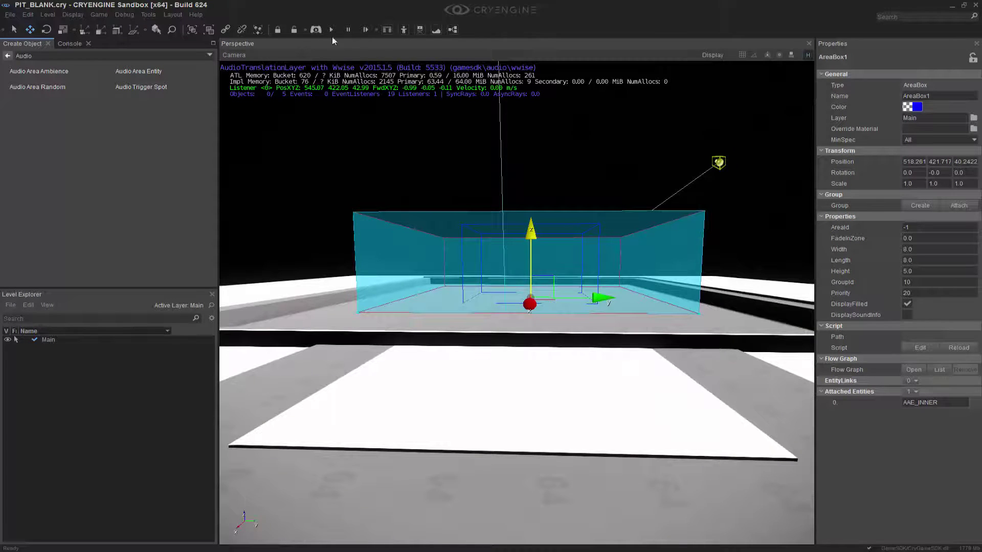
{"action": "mouse_move", "coordinate": [621, 226]}
{"action": "right_mouse_down"}
{"action": "mouse_move", "coordinate": [624, 200]}
{"action": "mouse_move", "coordinate": [628, 211]}
{"action": "right_mouse_up"}
{"action": "key", "text": "w"}
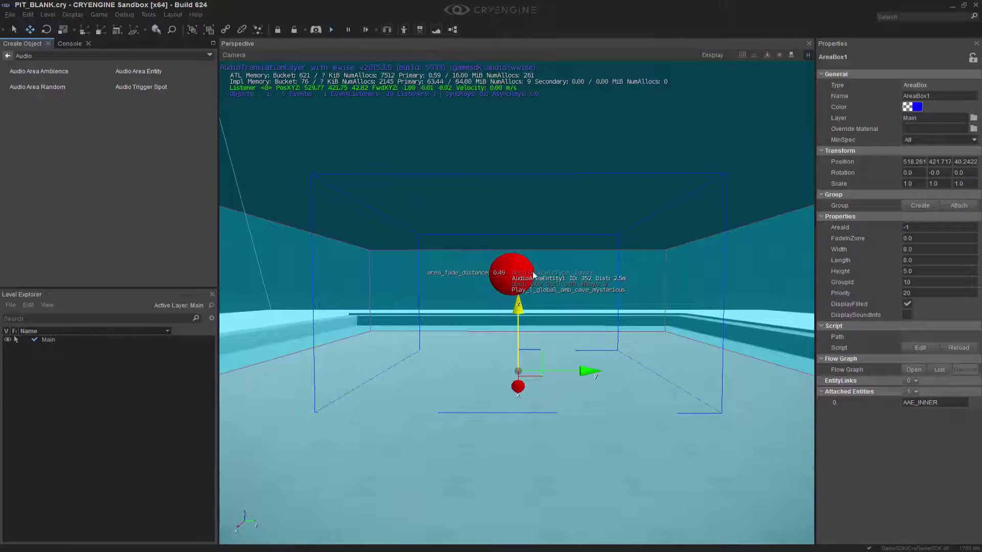
{"action": "right_click_drag", "start_coordinate": [650, 339], "coordinate": [650, 335]}
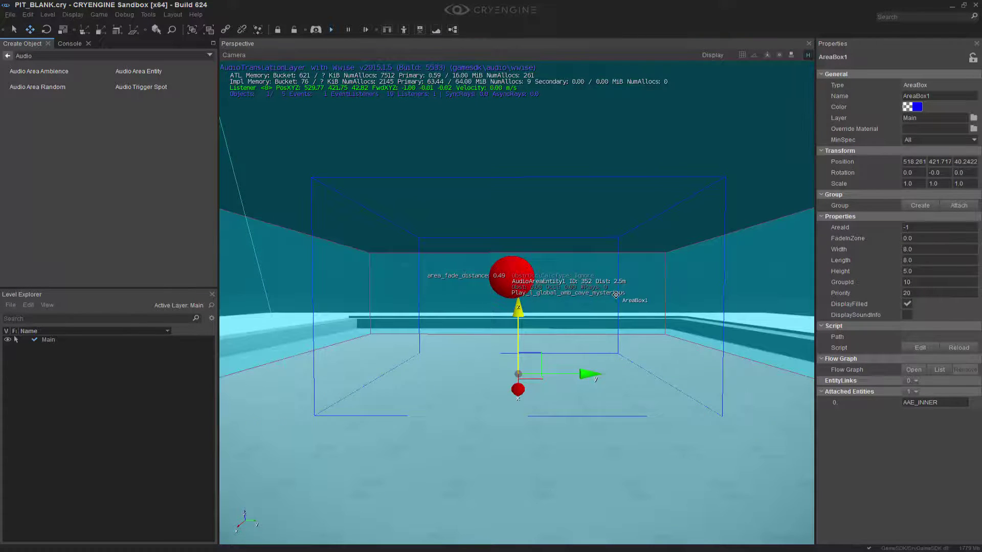
{"action": "key", "text": "w"}
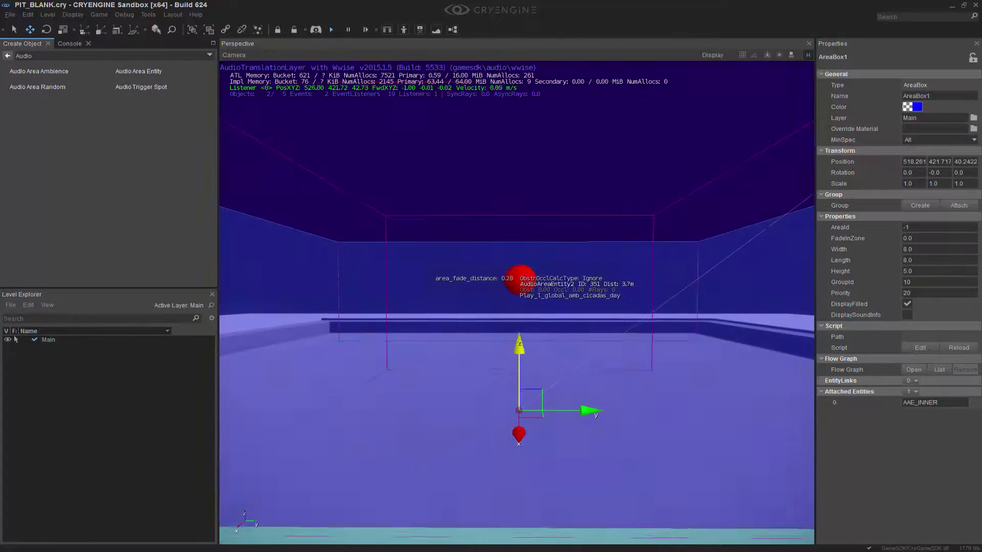
{"action": "key", "text": "w"}
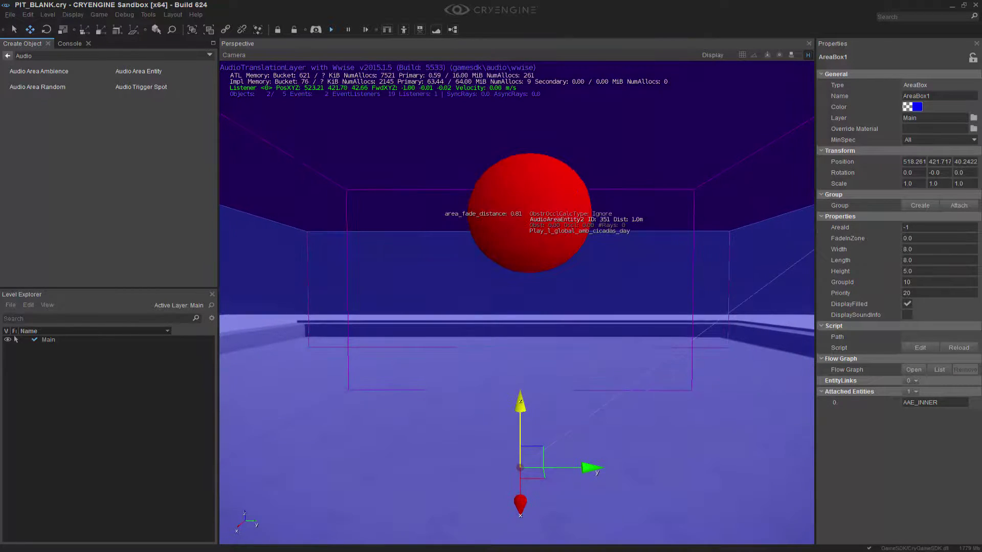
{"action": "key", "text": "w"}
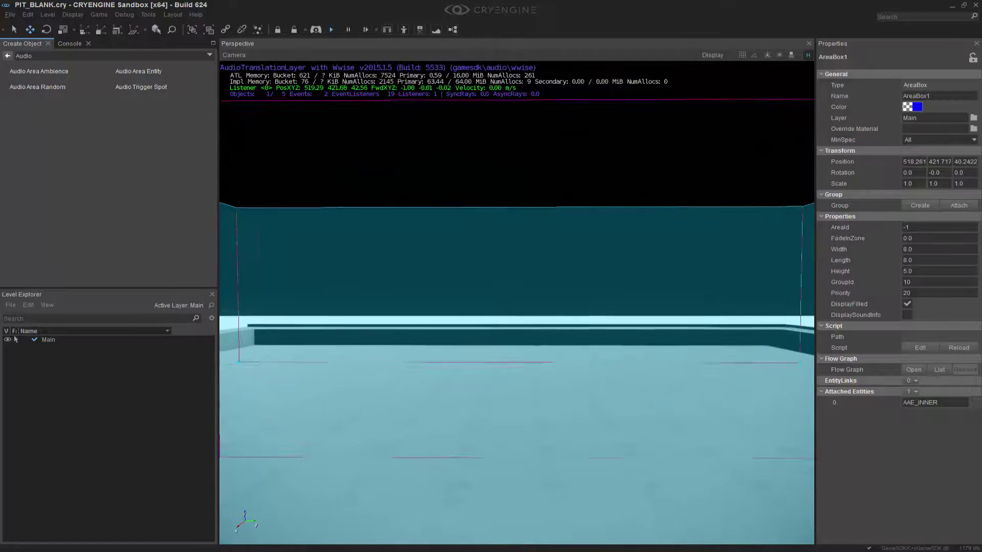
Turn around and fly back out through the outer area to check its trigger and fade, finishing with an overview of both areas
{"action": "right_click_drag", "start_coordinate": [633, 284], "coordinate": [321, 276]}
{"action": "key", "text": "w"}
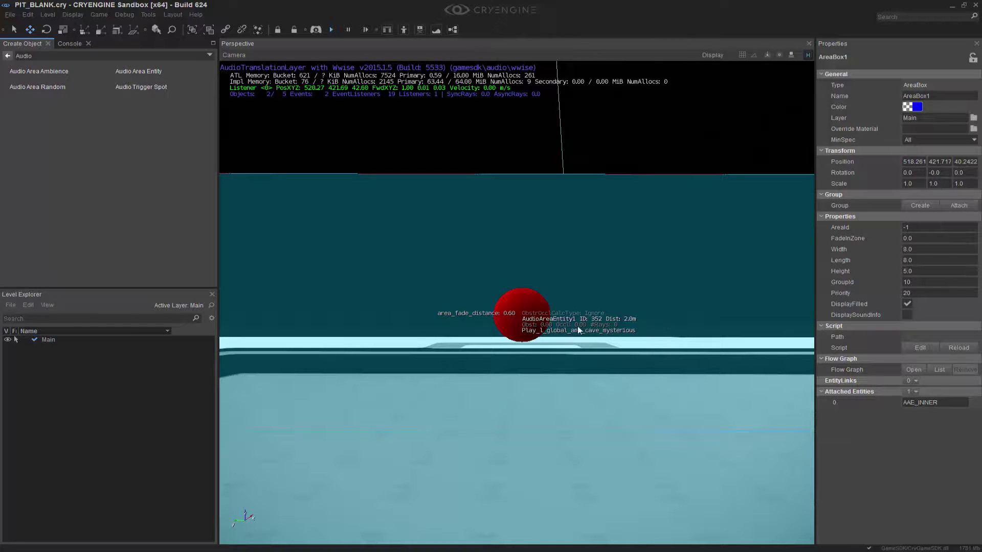
{"action": "key", "text": "w"}
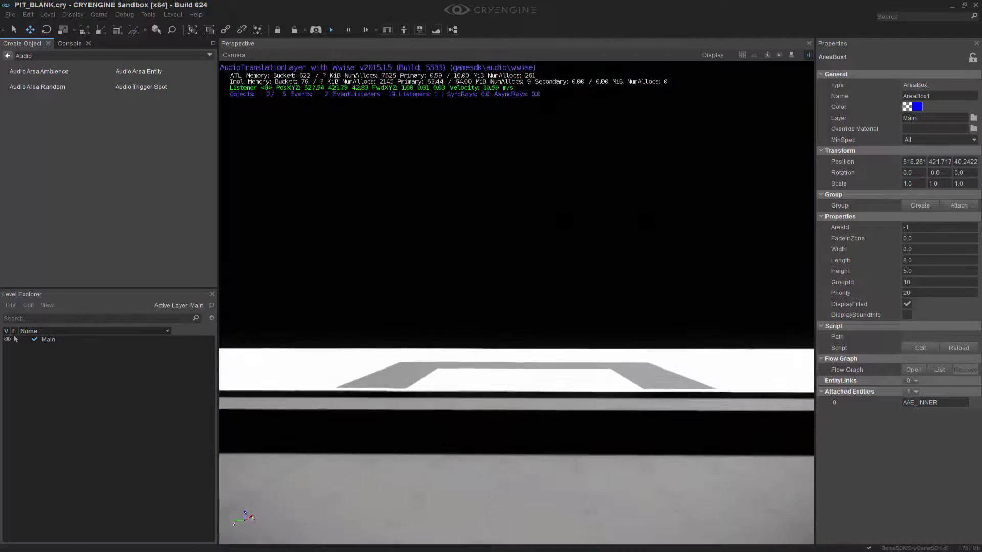
{"action": "right_click_drag", "start_coordinate": [516, 303], "coordinate": [306, 320]}
{"action": "middle_click_drag", "start_coordinate": [670, 318], "coordinate": [726, 271]}
{"action": "right_click_drag", "start_coordinate": [670, 318], "coordinate": [614, 341]}
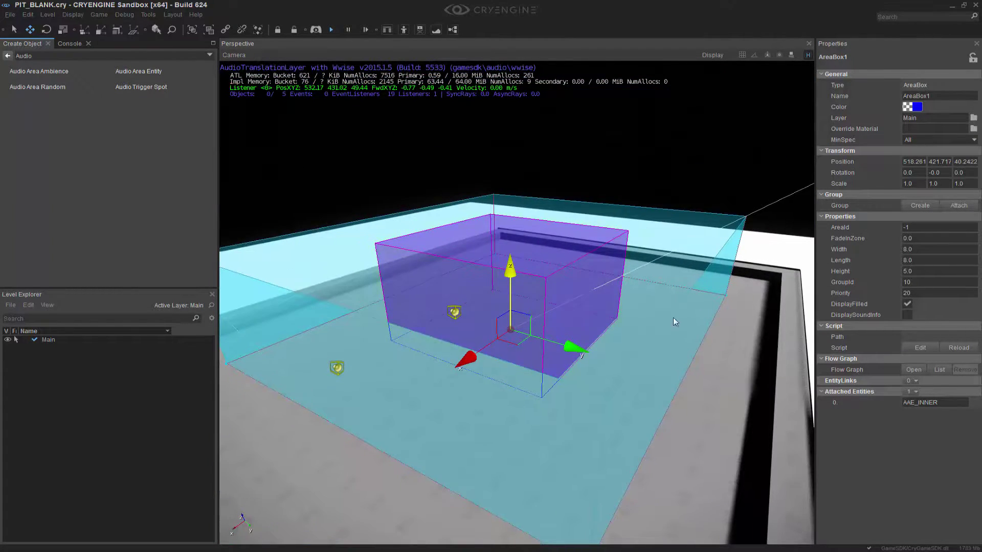
{"action": "scroll", "coordinate": [673, 318], "scroll_direction": "down", "scroll_amount": 5}
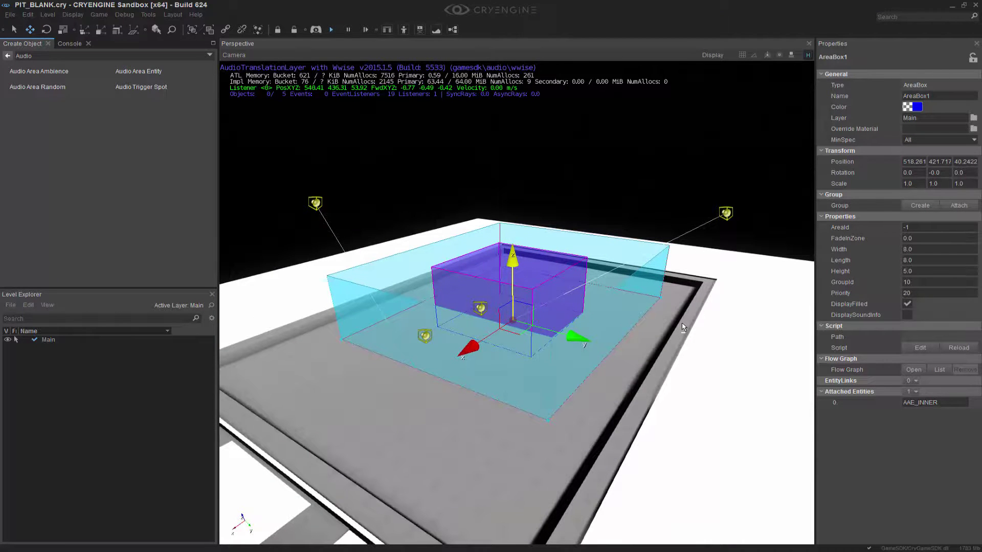
{"action": "scroll", "coordinate": [685, 314], "scroll_direction": "up", "scroll_amount": 5}
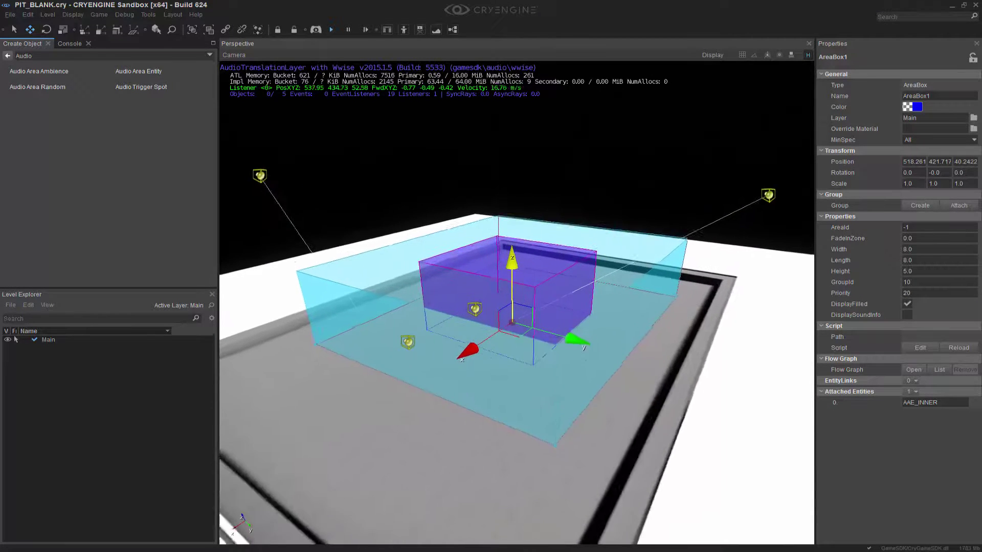
{"action": "left_click", "coordinate": [651, 185]}
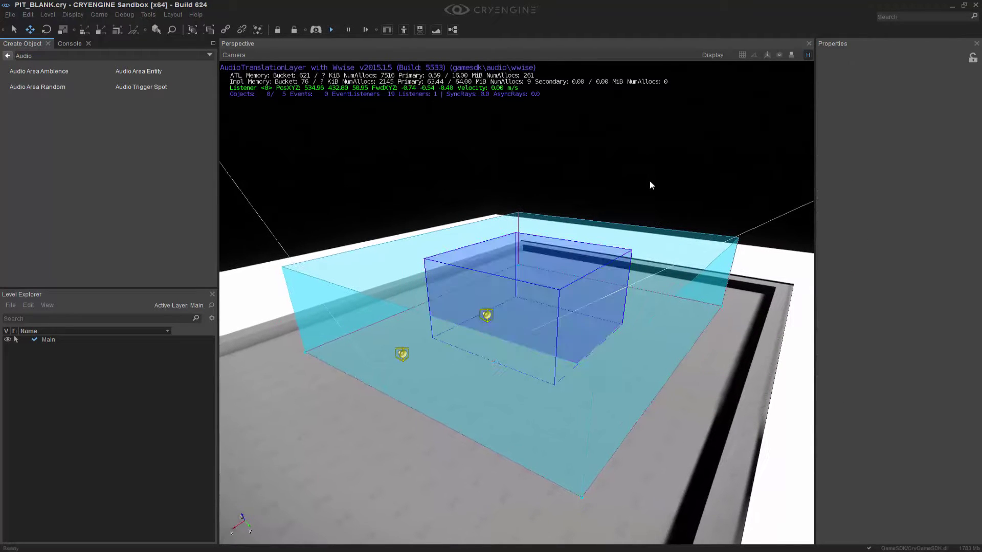